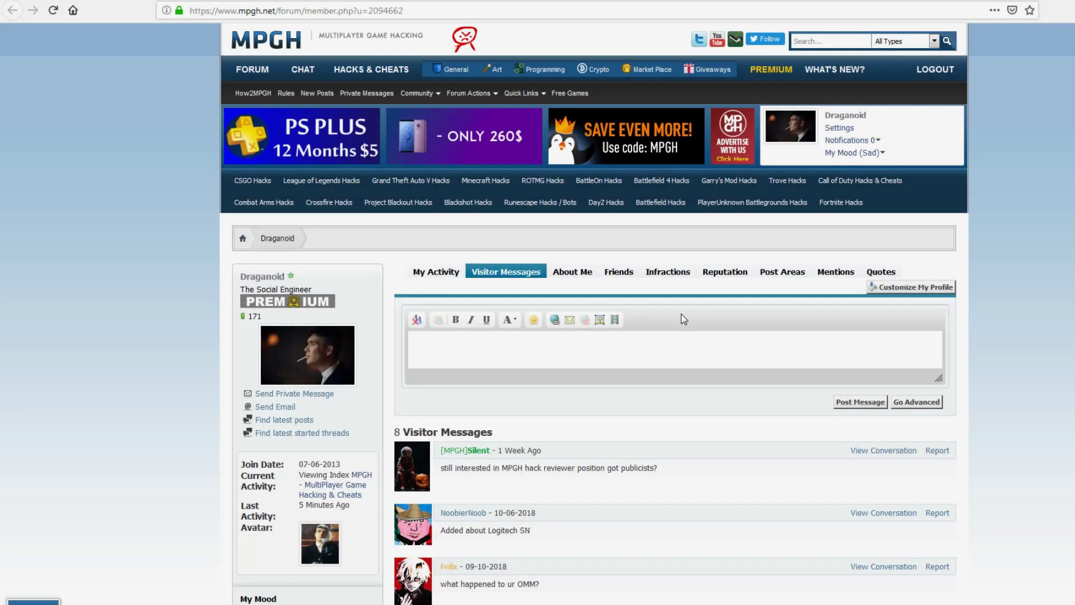
Scroll down and back up through the member profile's Visitor Messages
scroll(738, 324, "down", 3)
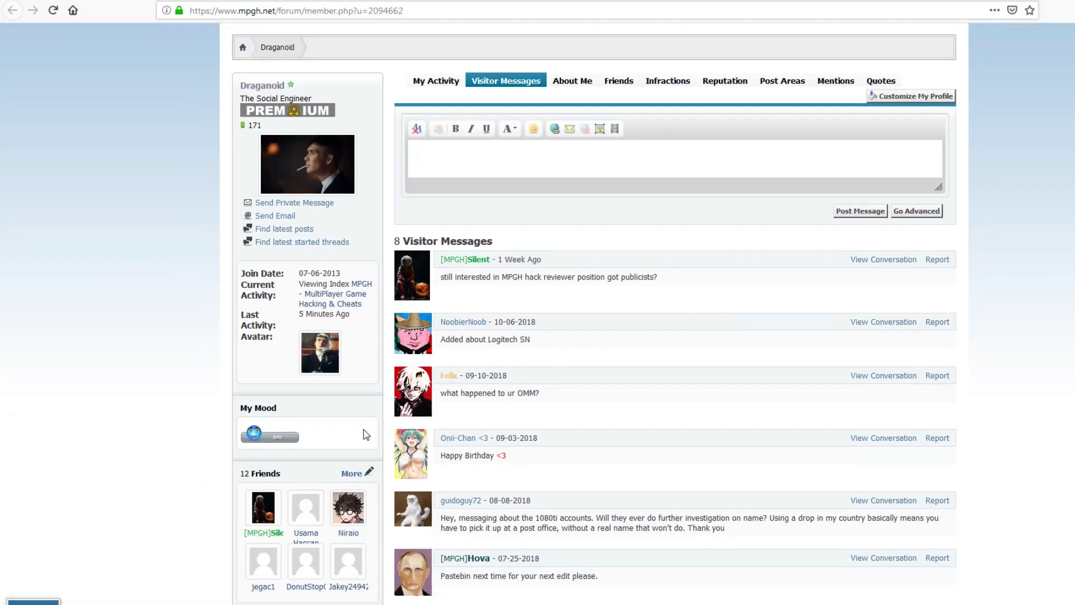
scroll(536, 276, "down", 3)
scroll(708, 285, "up", 3)
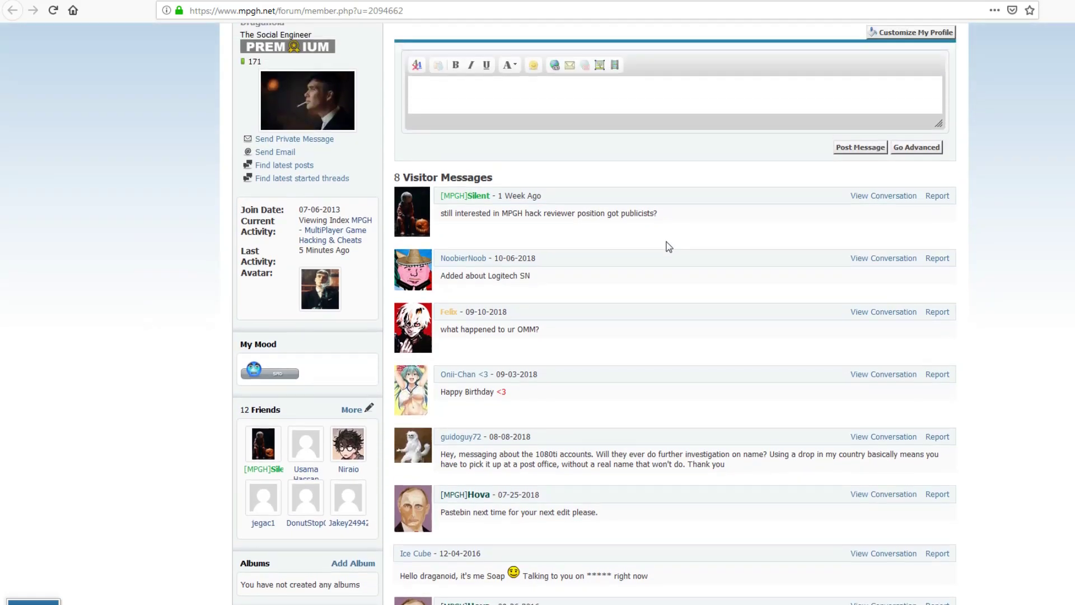
scroll(516, 462, "up", 2)
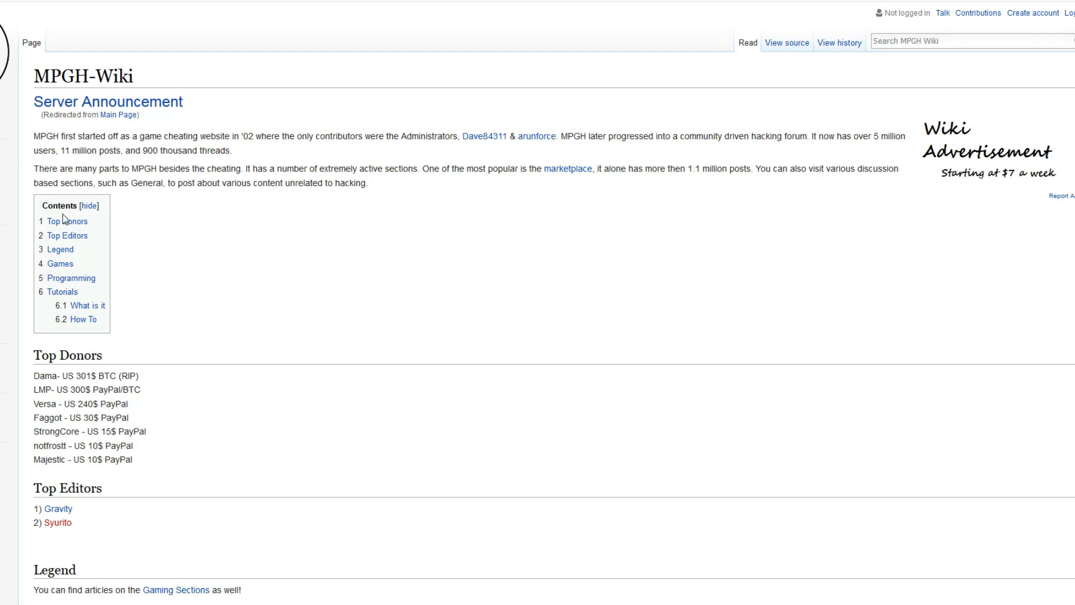
scroll(610, 216, "down", 3)
scroll(177, 239, "up", 3)
scroll(42, 227, "down", 2)
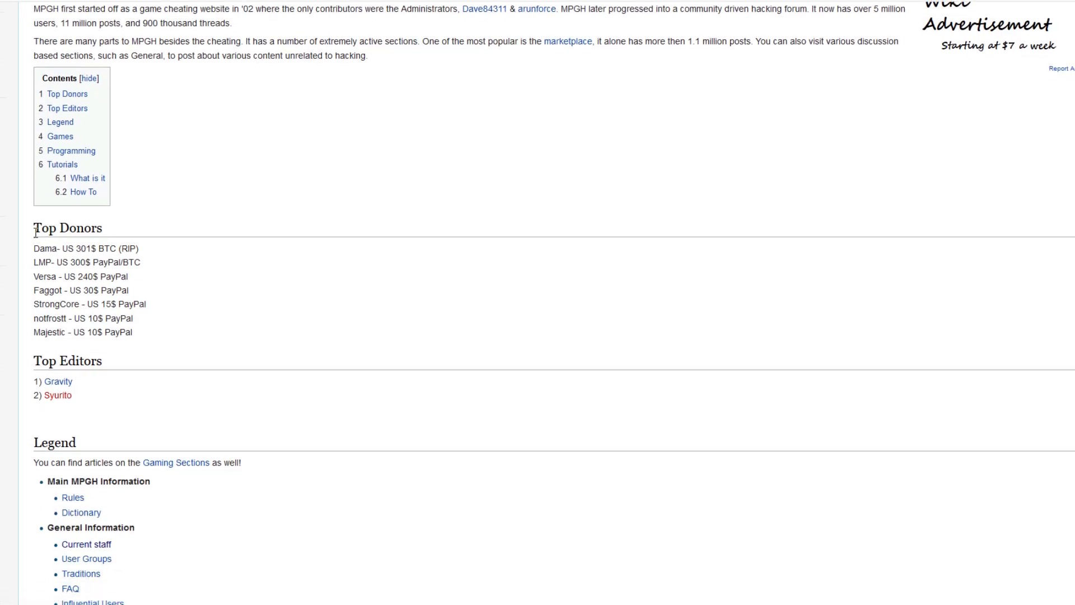
left_click_drag(35, 232, 113, 238)
left_click_drag(35, 250, 54, 252)
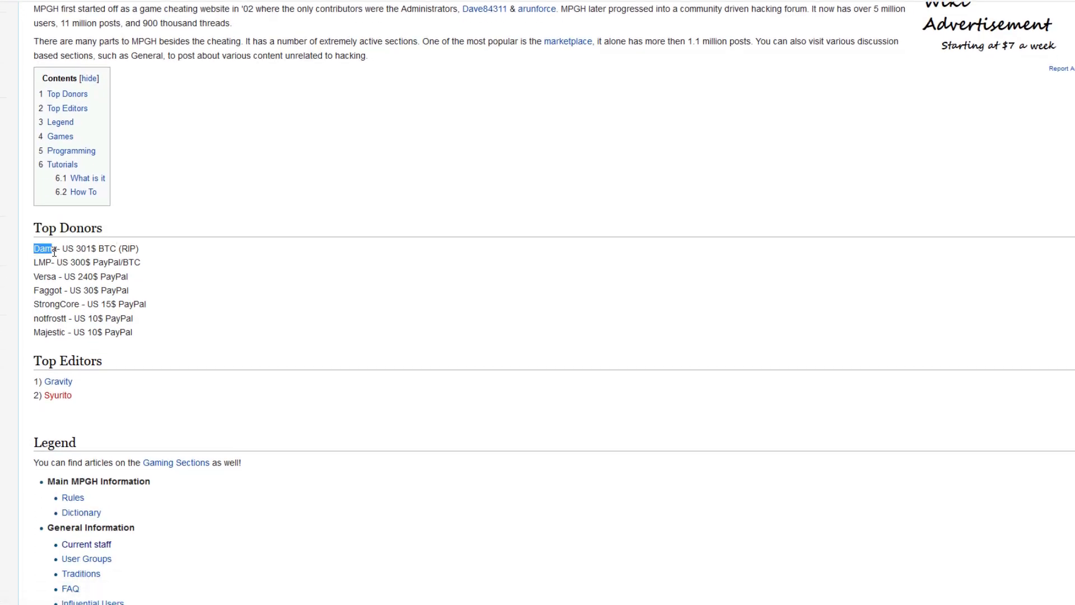
left_click(146, 252)
left_click_drag(32, 291, 57, 300)
left_click(84, 290)
scroll(194, 341, "down", 3)
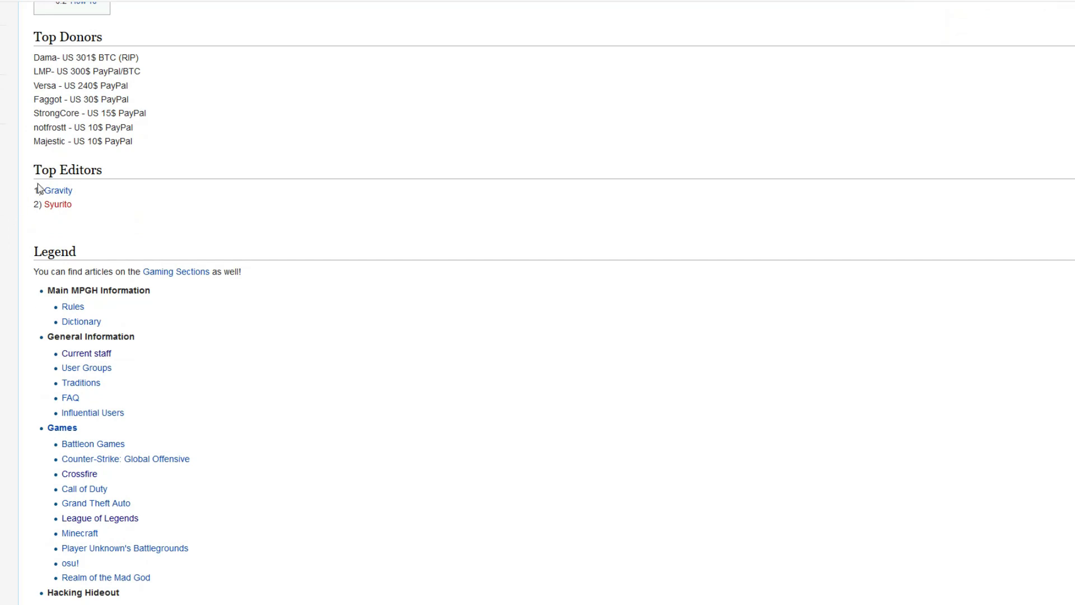
left_click_drag(33, 190, 83, 213)
left_click(101, 216)
scroll(238, 352, "up", 5)
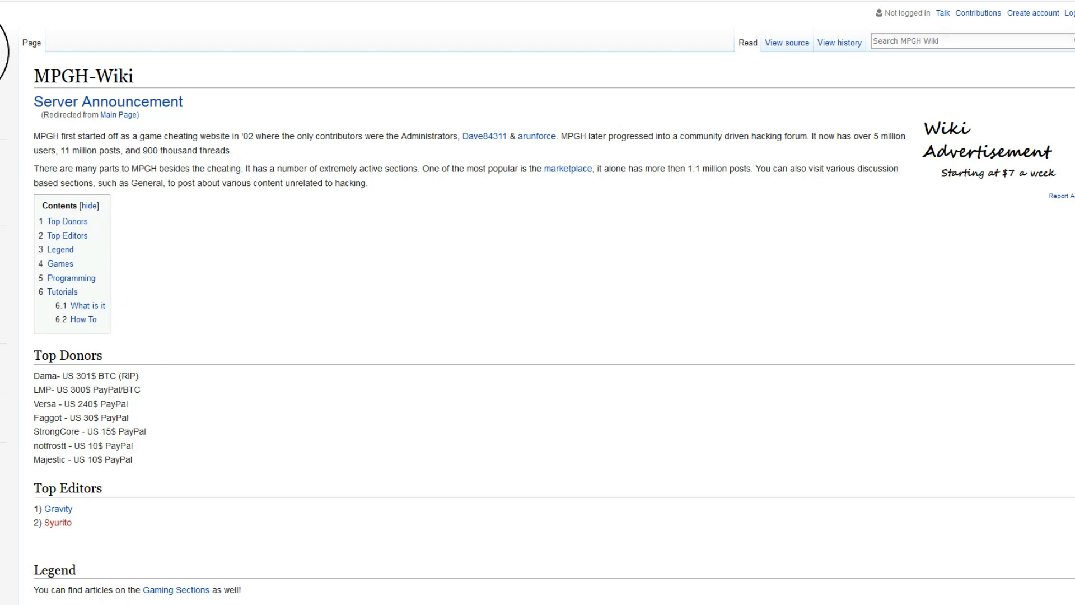
left_click_drag(31, 357, 112, 352)
left_click(112, 349)
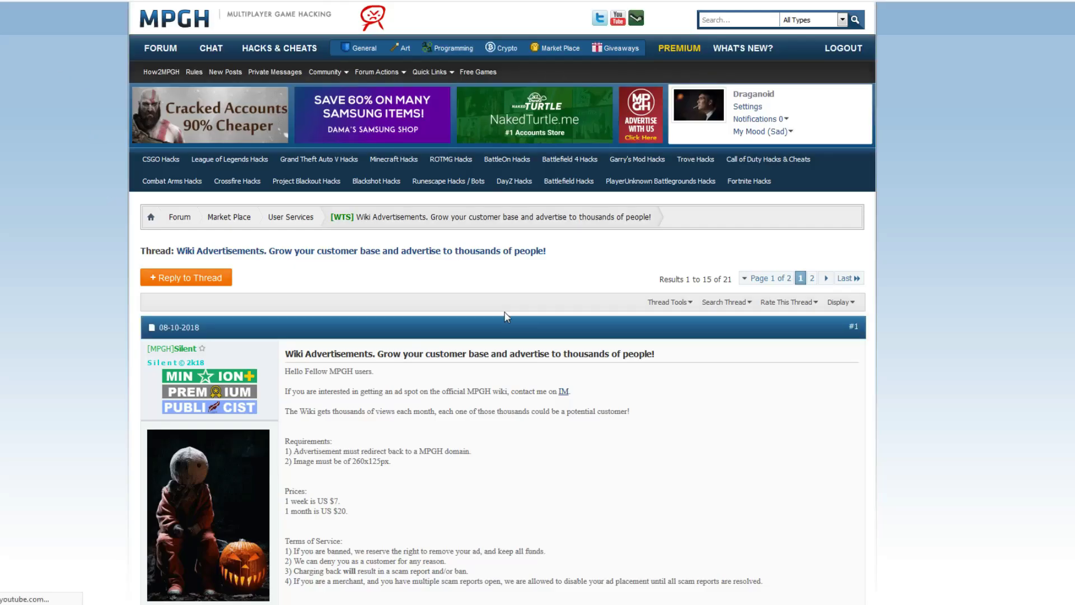
Scroll the Wiki Advertisements thread and highlight its one-week and one-month ad prices
scroll(250, 259, "down", 2)
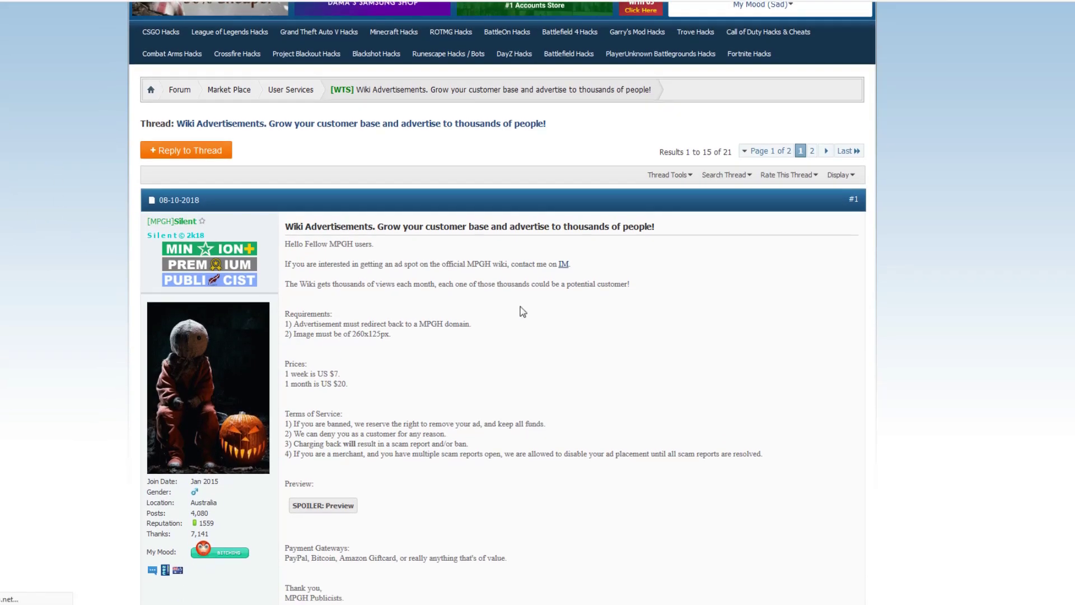
scroll(543, 314, "down", 1)
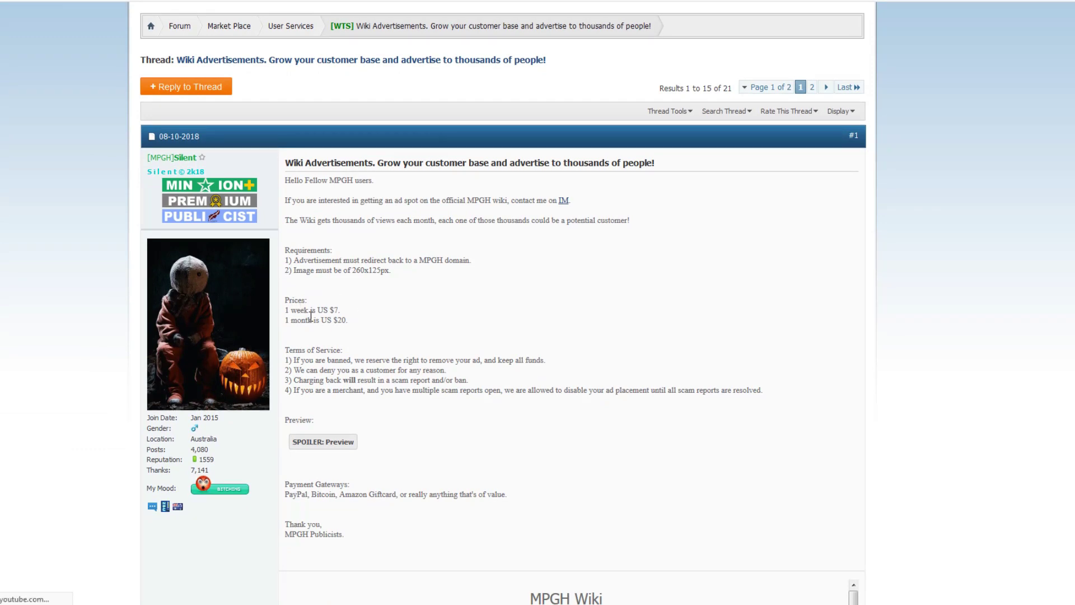
left_click_drag(339, 311, 289, 319)
left_click(287, 327)
left_click(315, 330)
scroll(275, 384, "down", 1)
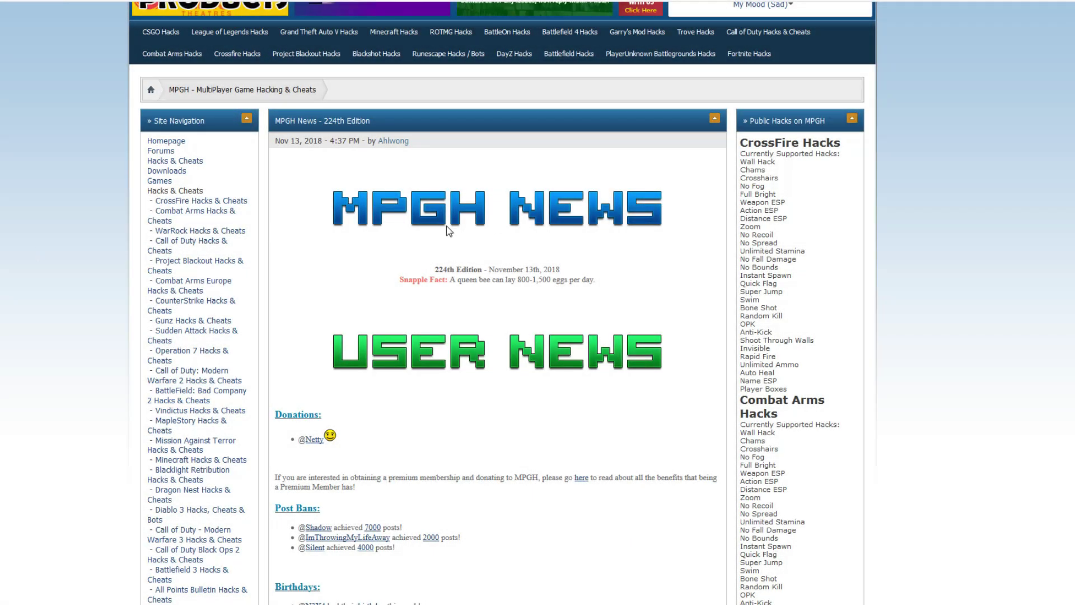
Open the 'Publicist Donations' sticky from the General section's thread list and scroll through it
scroll(407, 226, "up", 2)
scroll(407, 225, "up", 1)
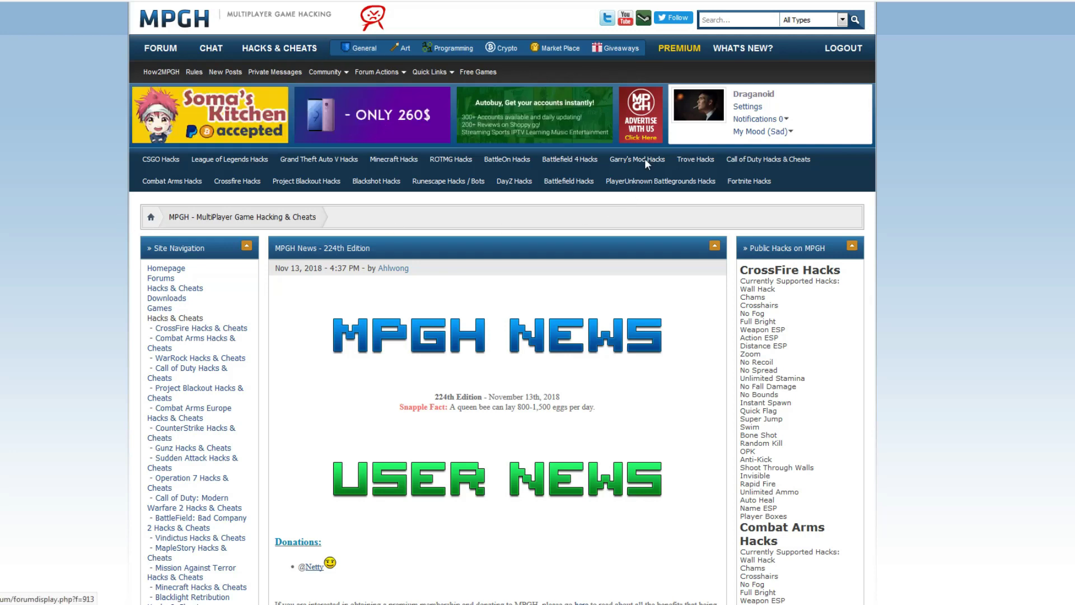
scroll(101, 336, "down", 5)
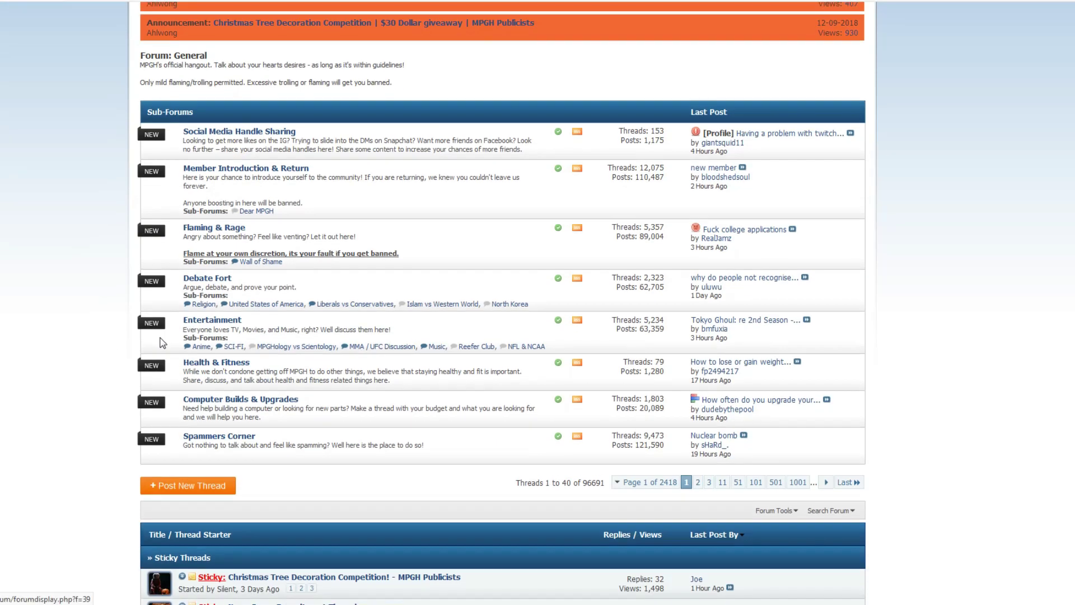
scroll(65, 327, "down", 8)
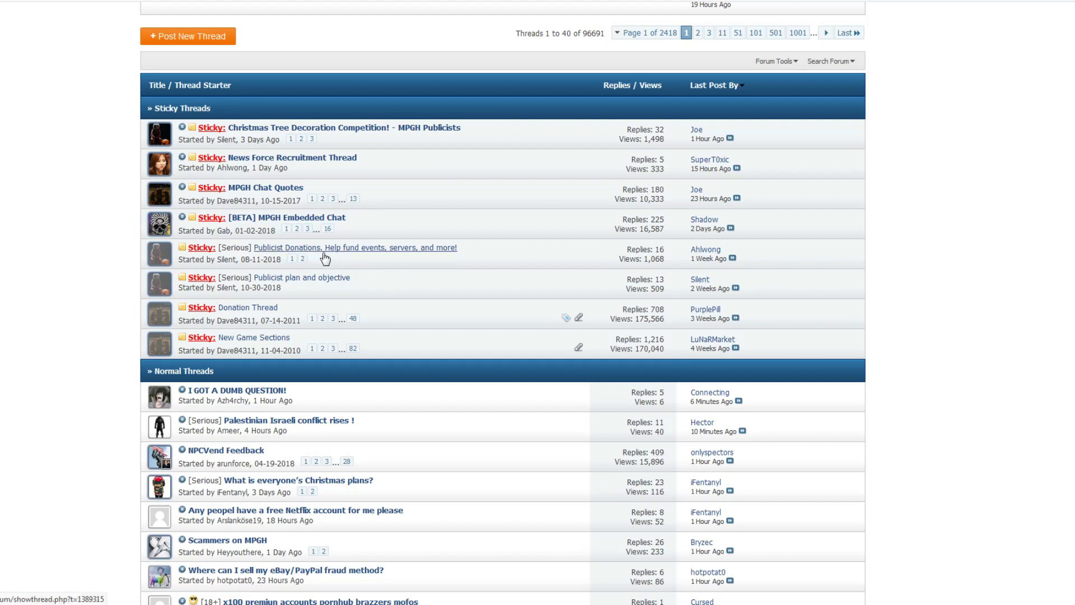
left_click(393, 249)
scroll(274, 253, "down", 1)
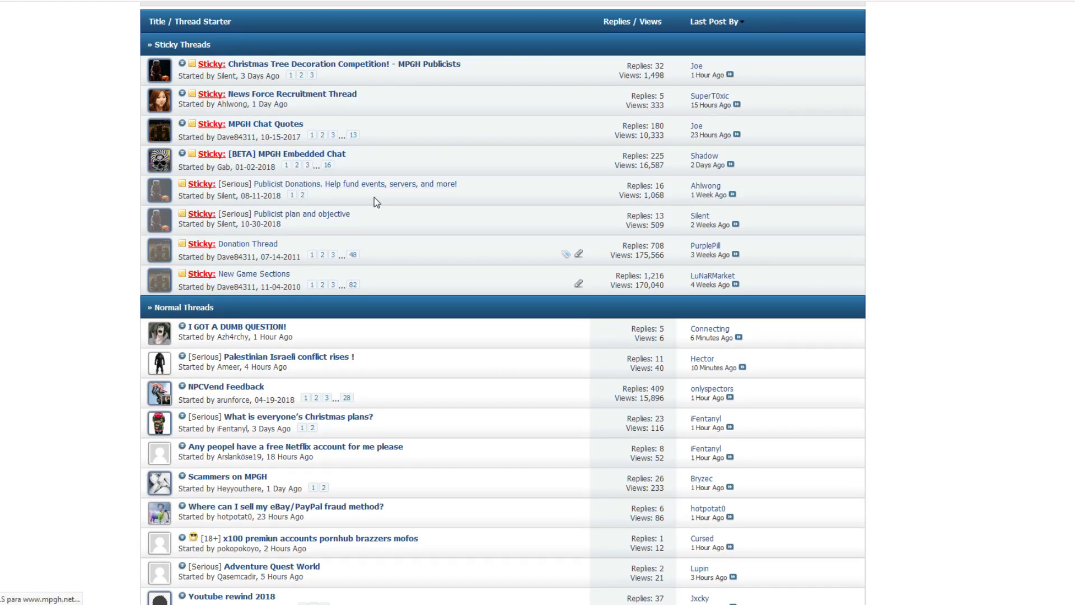
scroll(353, 283, "down", 1)
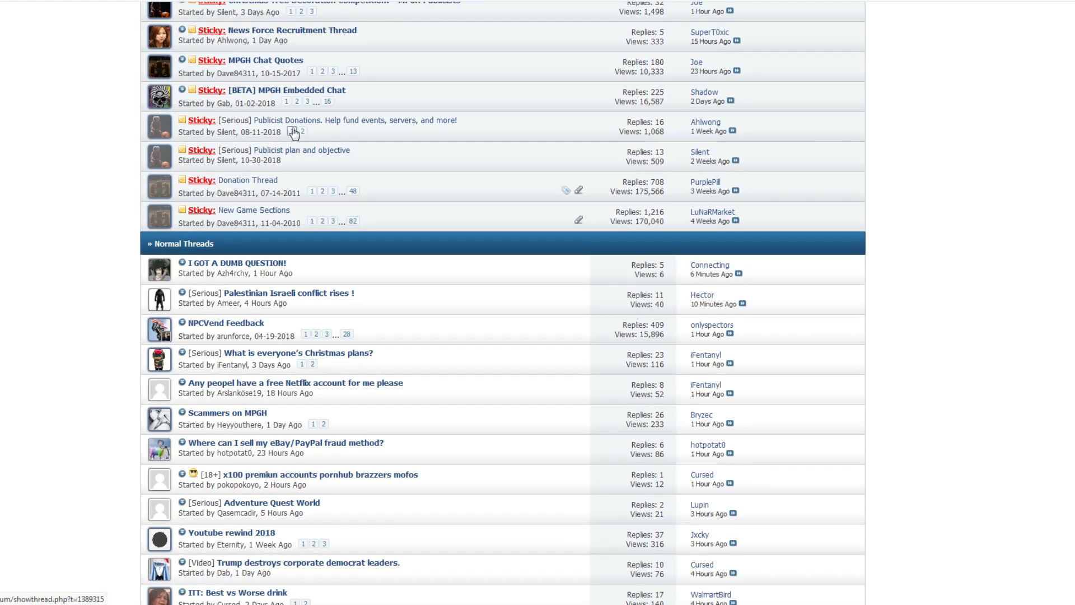
scroll(295, 415, "up", 2)
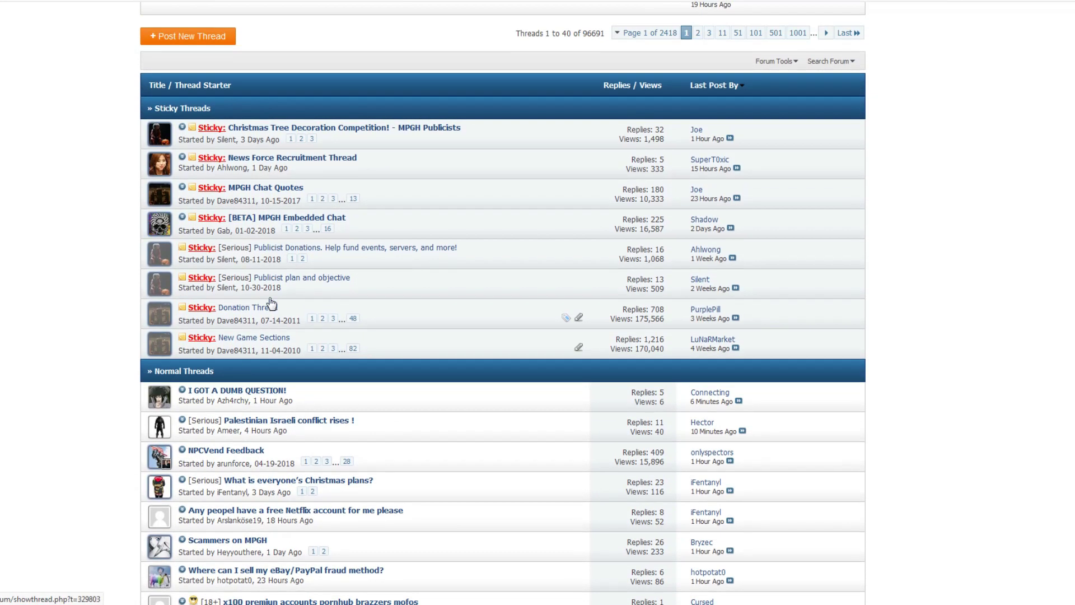
scroll(336, 247, "down", 1)
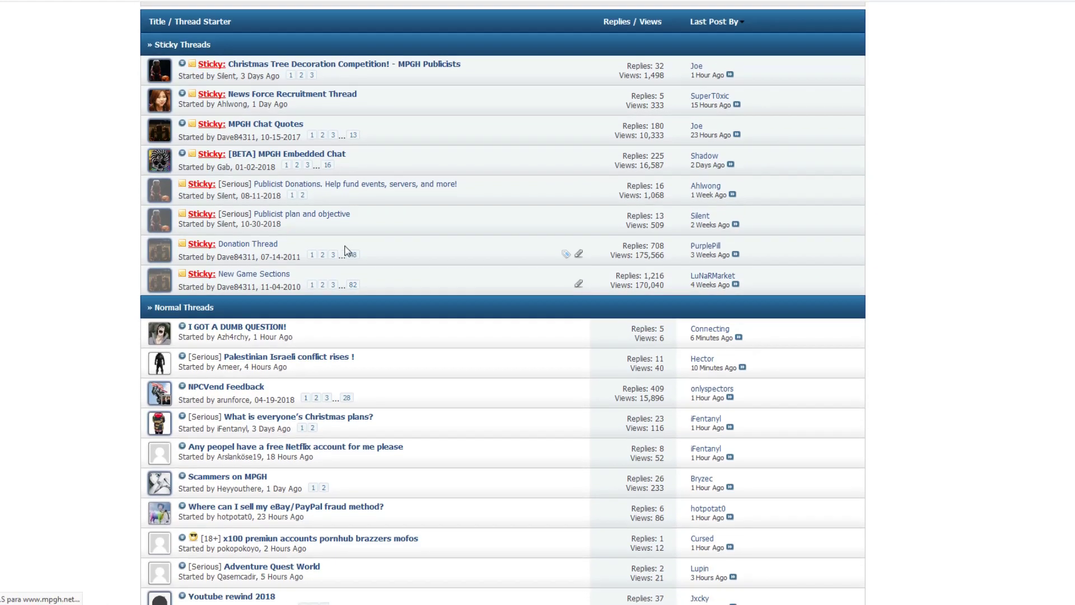
left_click(374, 198)
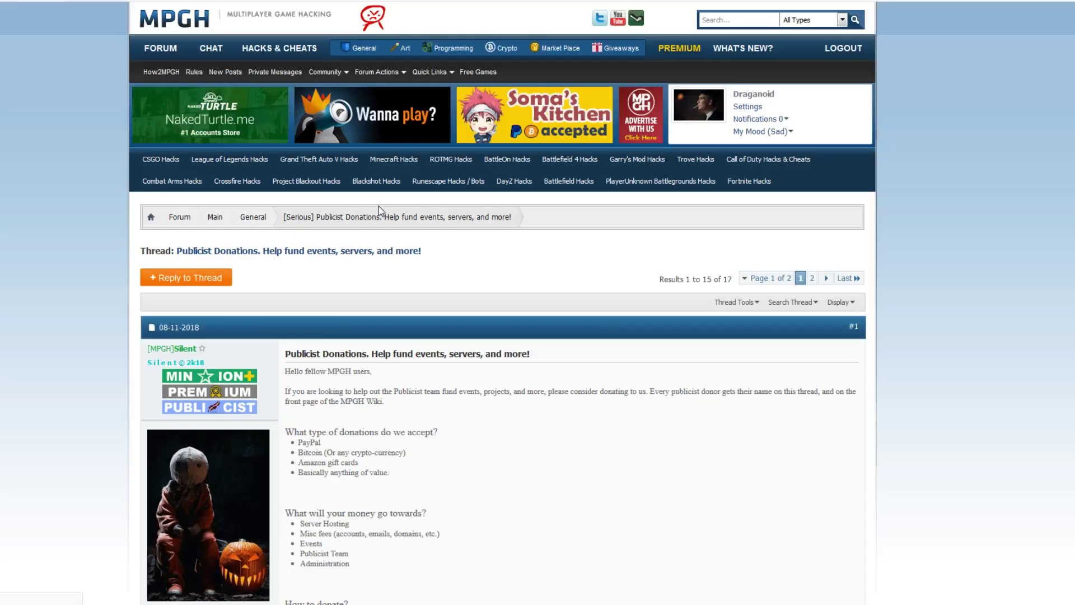
scroll(373, 225, "down", 4)
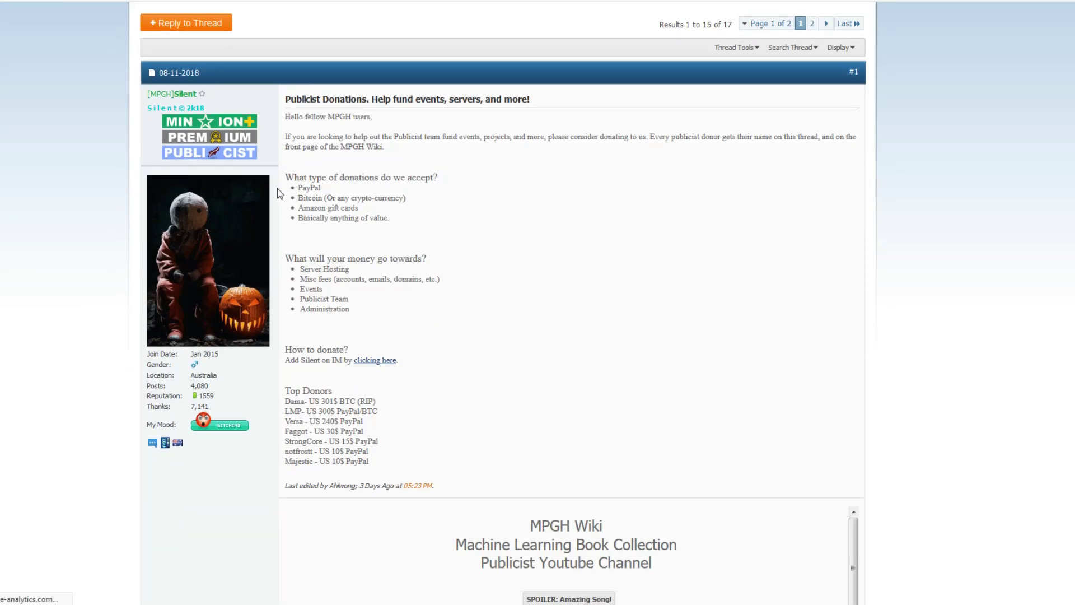
left_click_drag(297, 188, 300, 214)
left_click(414, 226)
left_click(425, 221)
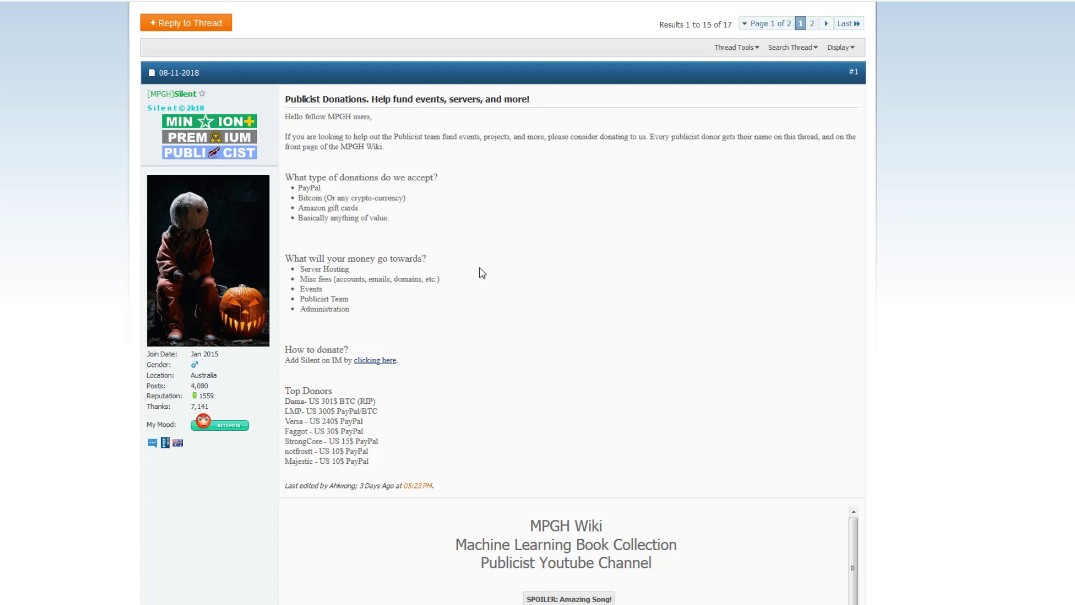
scroll(476, 275, "down", 1)
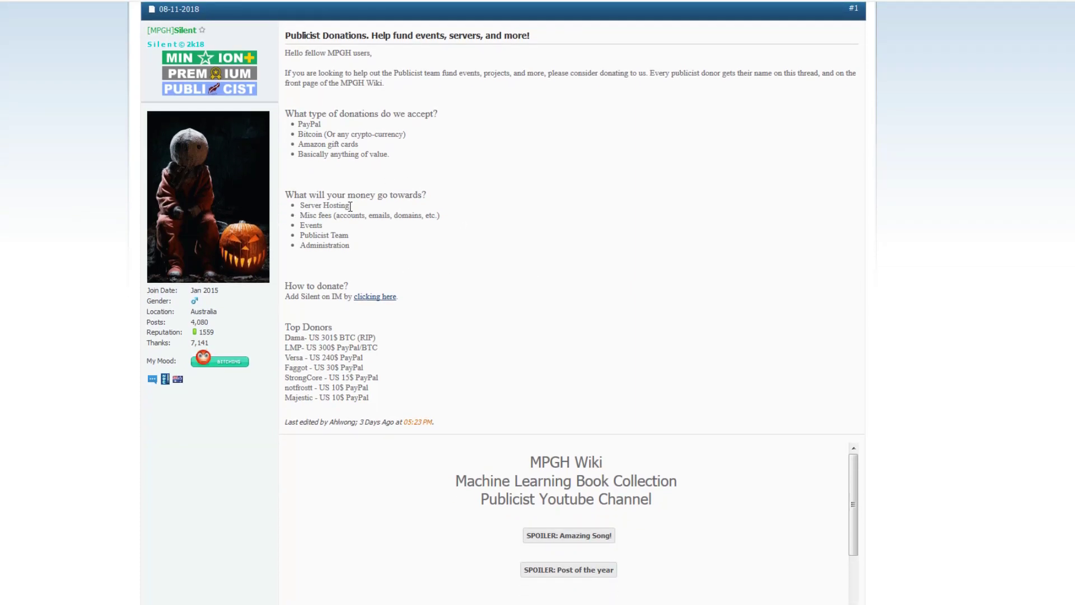
left_click_drag(299, 214, 463, 262)
left_click(465, 264)
triple_click(330, 235)
left_click(330, 235)
left_click_drag(353, 237, 306, 238)
left_click(343, 270)
scroll(195, 108, "up", 2)
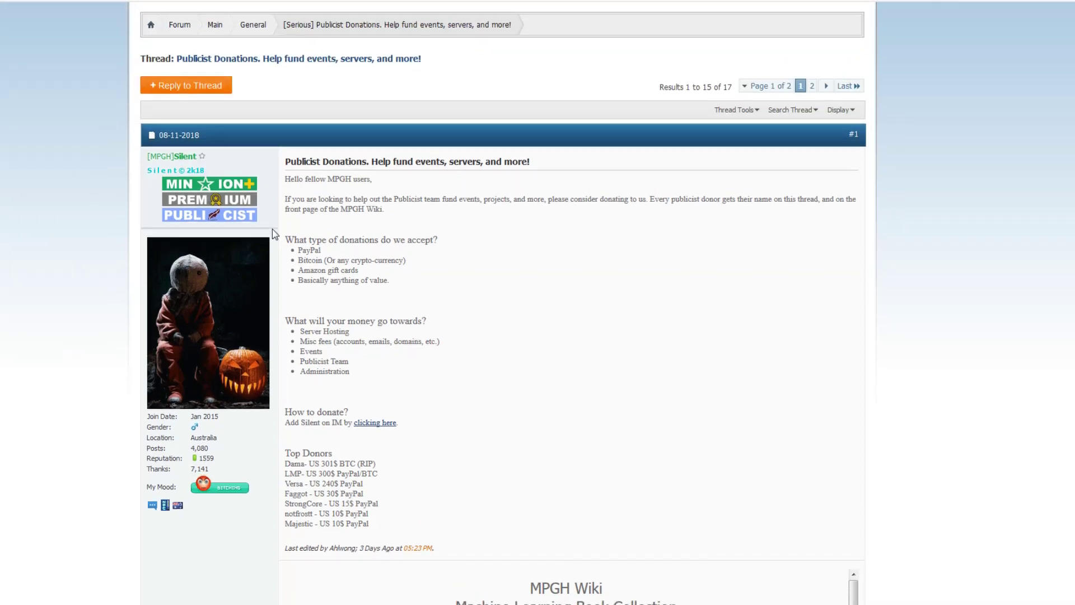
scroll(419, 297, "down", 2)
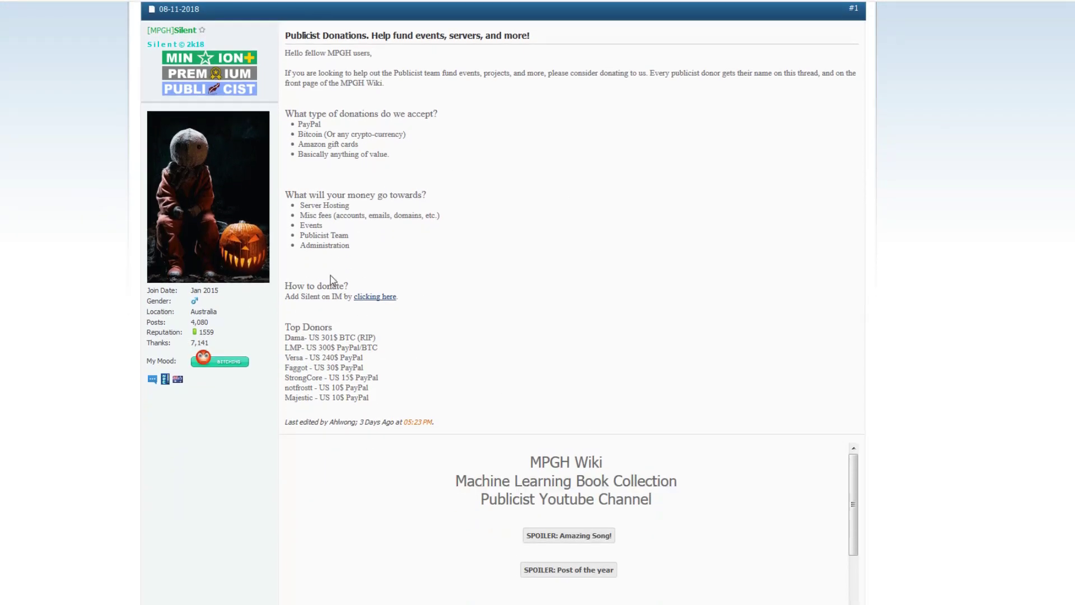
scroll(591, 187, "down", 1)
scroll(591, 187, "down", 3)
scroll(426, 341, "up", 7)
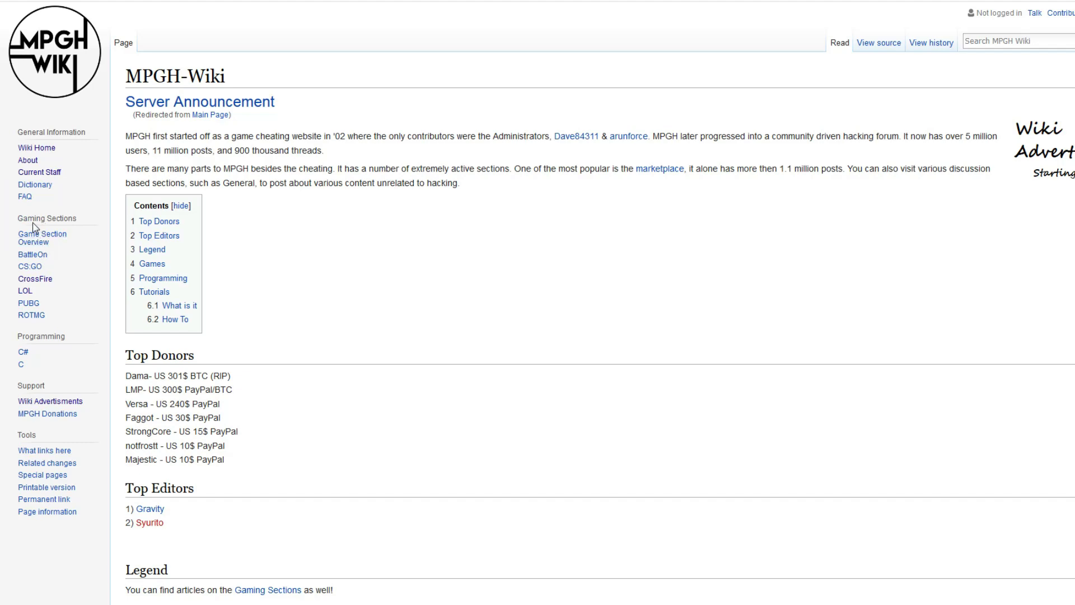
Open the League of Legends article via LOL under Gaming Sections, then open it for editing
scroll(24, 257, "down", 3)
scroll(25, 199, "up", 2)
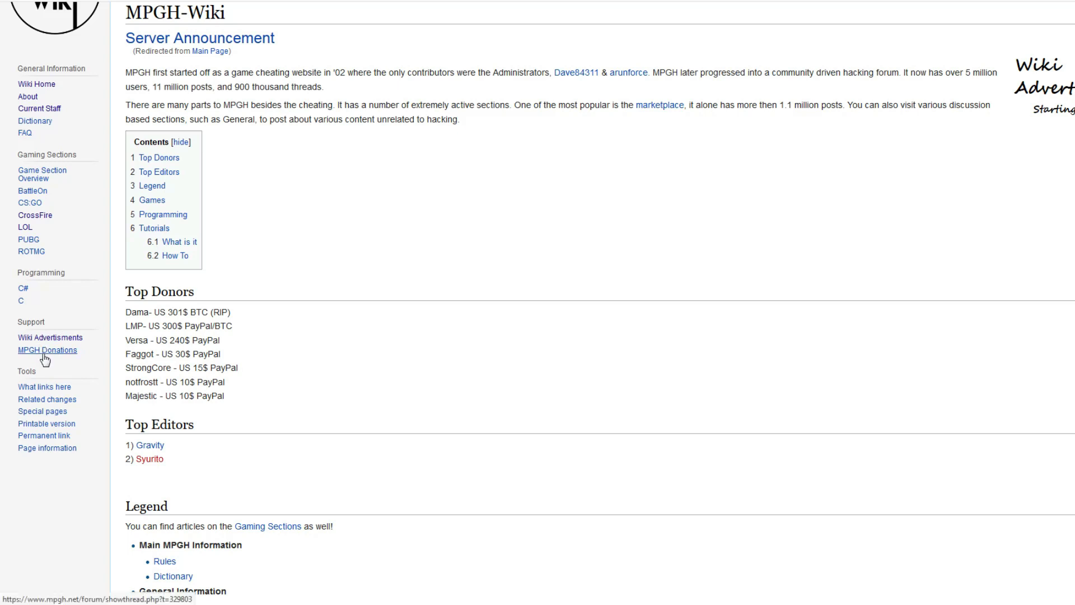
scroll(367, 259, "up", 2)
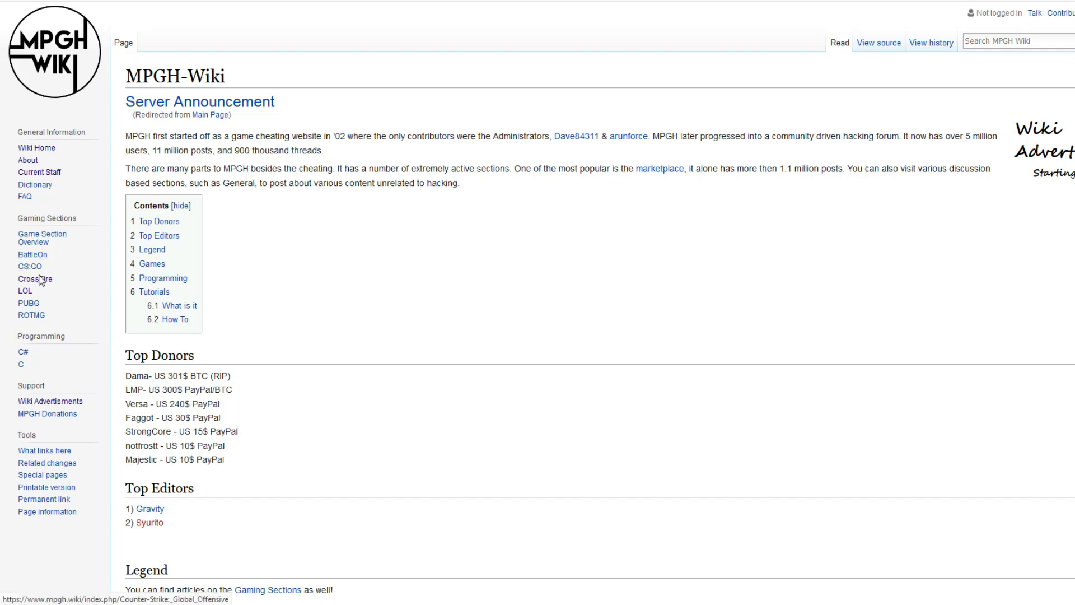
left_click(25, 290)
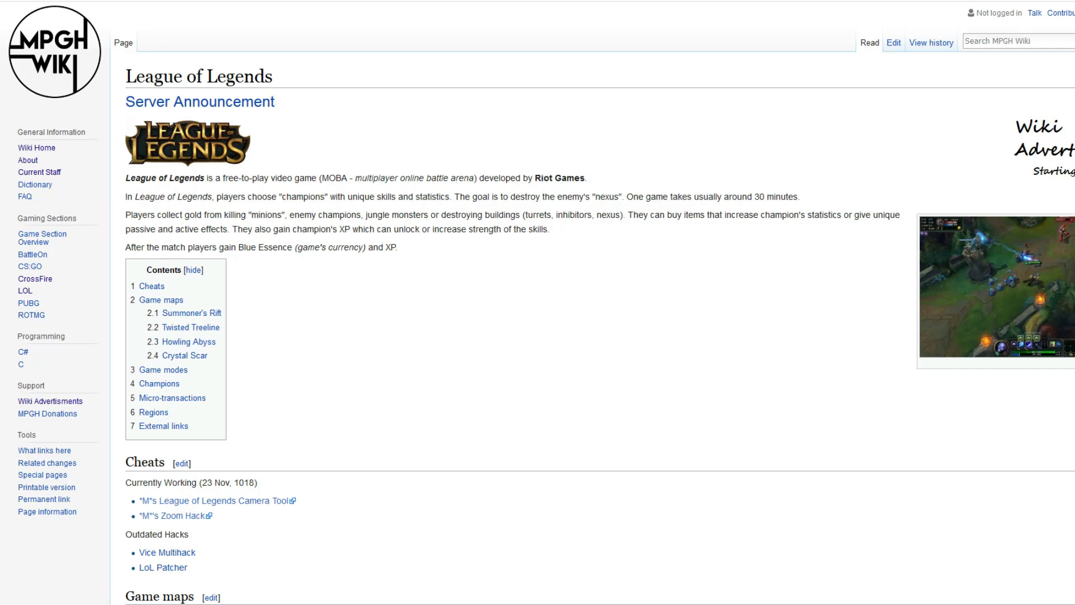
left_click(894, 44)
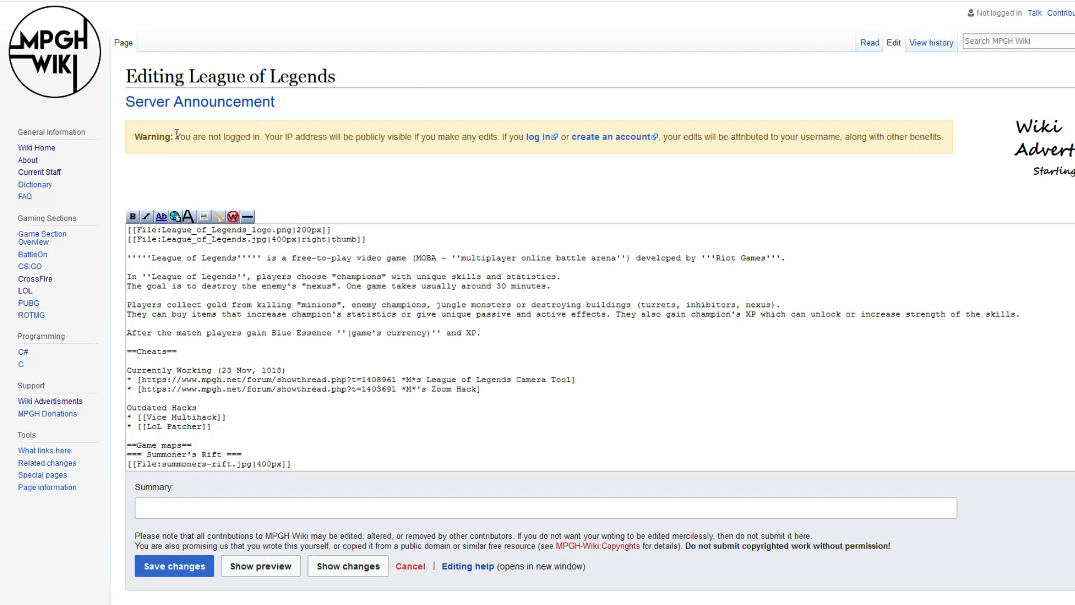
Read the not-logged-in warning at the top of the editor, then scroll down to Summoner's Rift
left_click_drag(176, 134, 334, 138)
left_click(309, 155)
left_click_drag(177, 137, 356, 147)
left_click(408, 144)
scroll(228, 340, "down", 6)
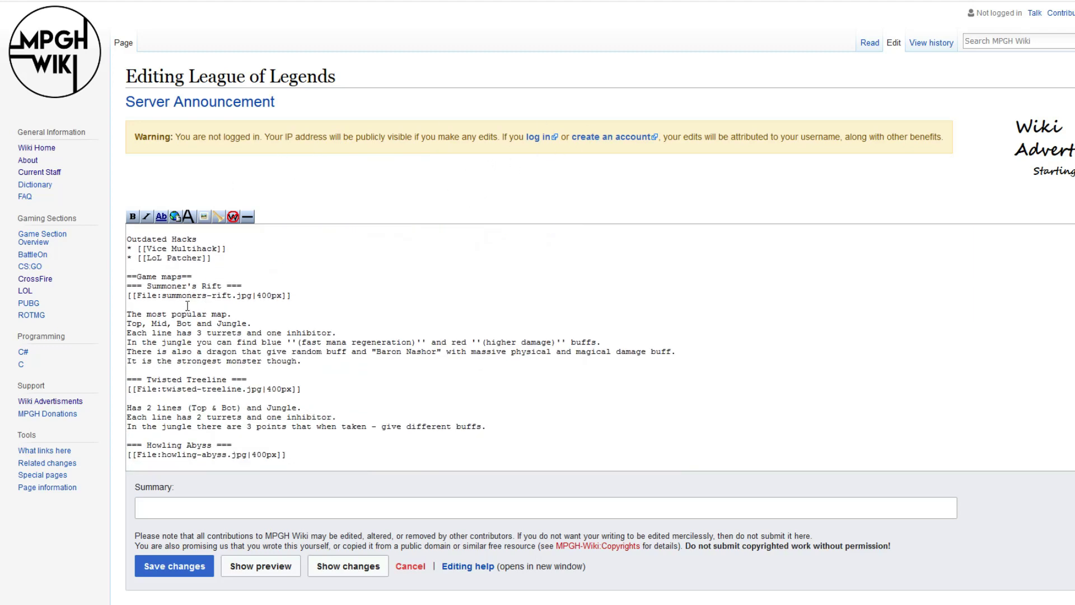
scroll(187, 320, "down", 2)
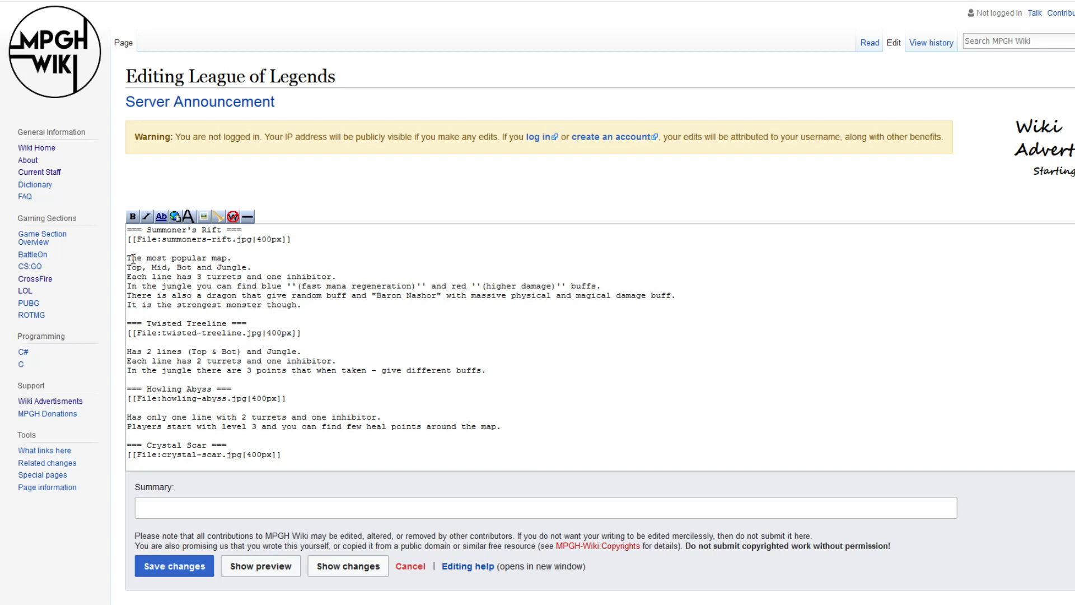
Replace the Top, Mid, Bot and Jungle lines with 'The most popular map is Dave the tractor.'
left_click_drag(129, 258, 249, 267)
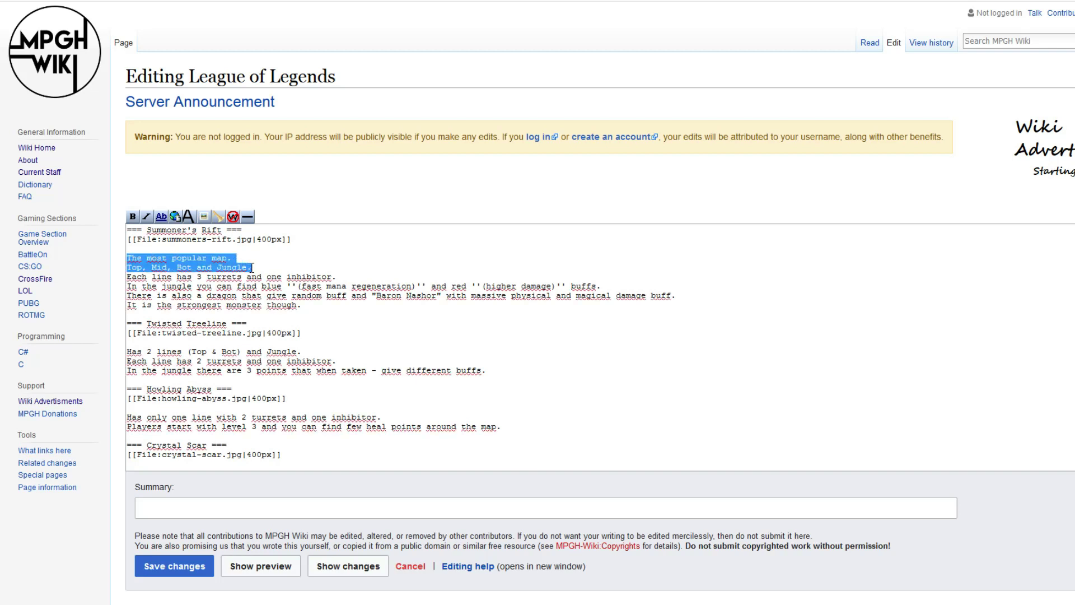
left_click(253, 269)
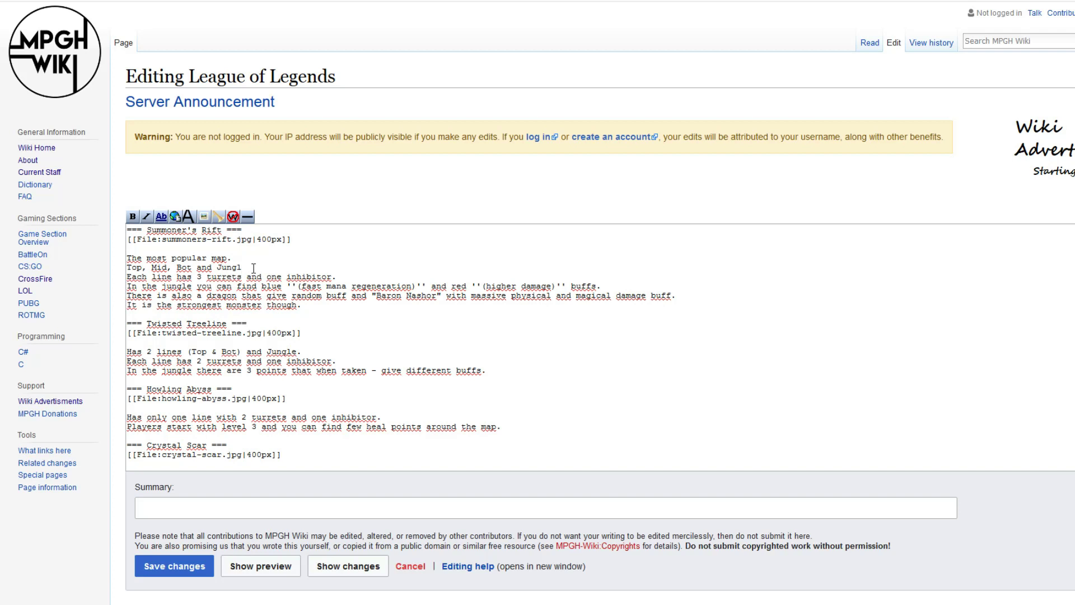
key("BackSpace")
key("BackSpace")
key("BackSpace")
key("BackSpace")
key("BackSpace")
key("BackSpace")
key("BackSpace")
key("BackSpace")
key("BackSpace")
key("BackSpace")
key("BackSpace")
key("BackSpace")
key("BackSpace")
key("BackSpace")
key("BackSpace")
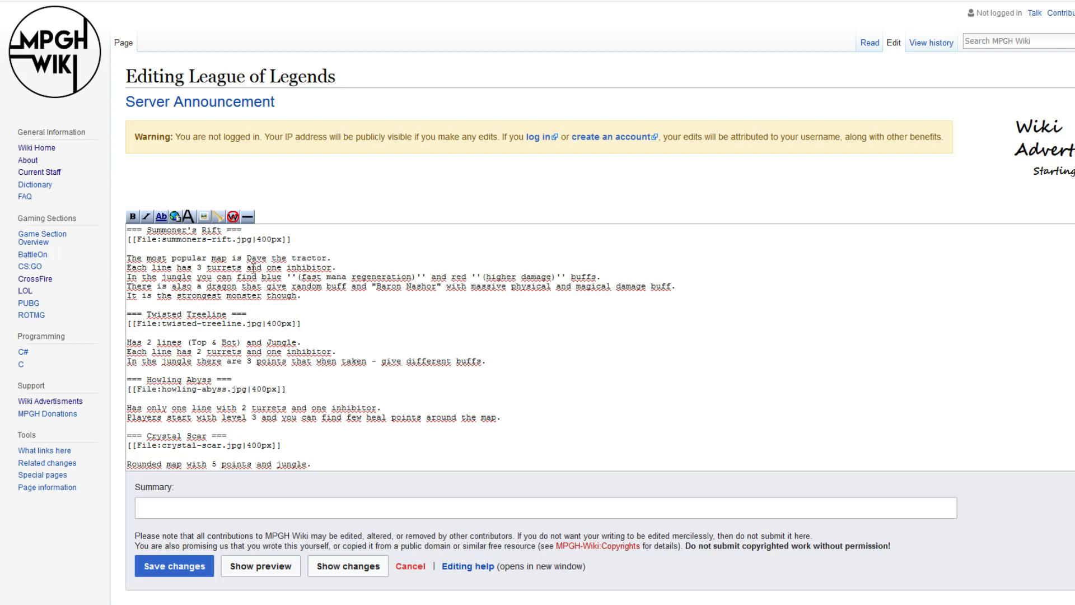
key("Return")
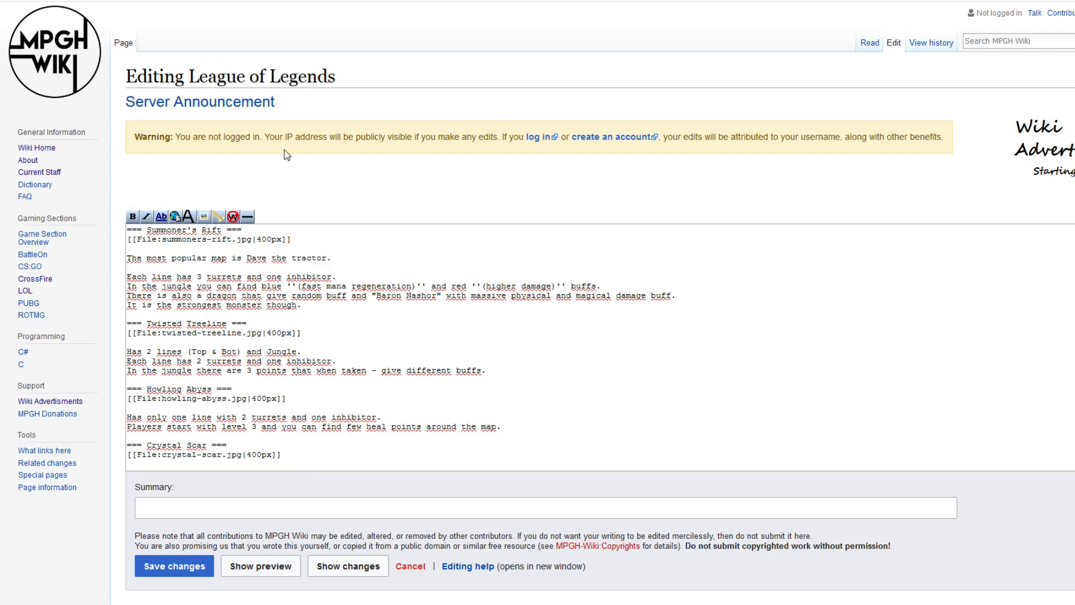
Bold the tractor sentence, add an [[Italic text]] link, and show the preview
left_click_drag(336, 261, 188, 250)
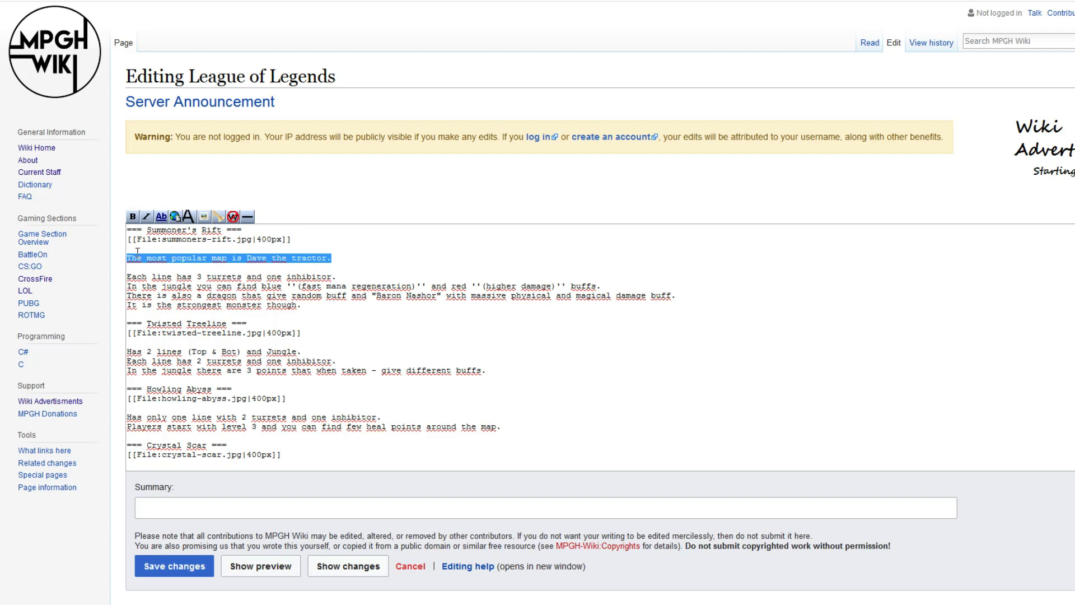
left_click(133, 217)
left_click(147, 217)
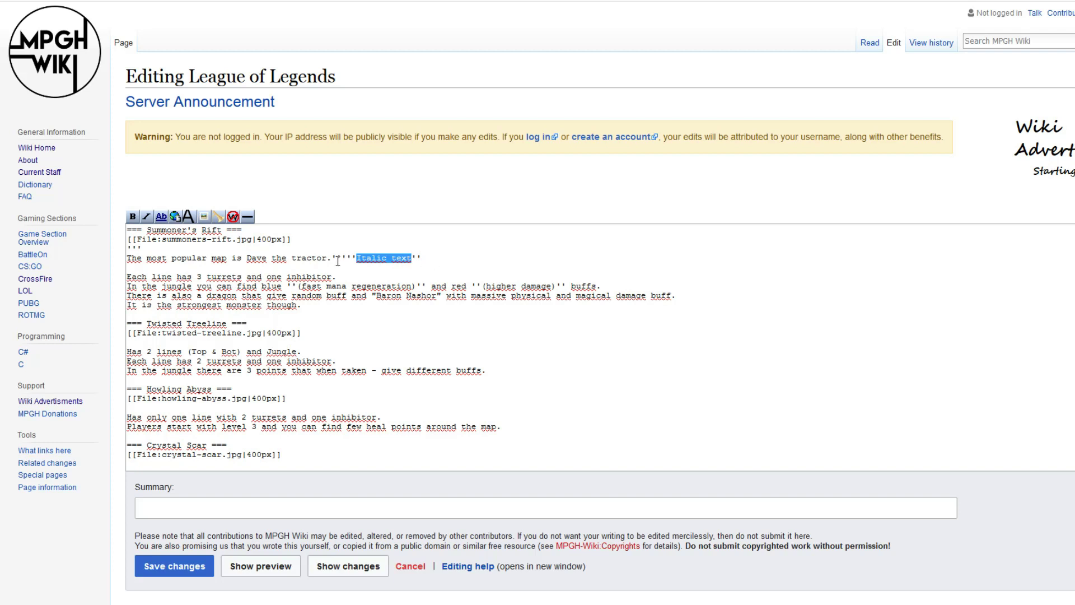
left_click(161, 217)
left_click(261, 566)
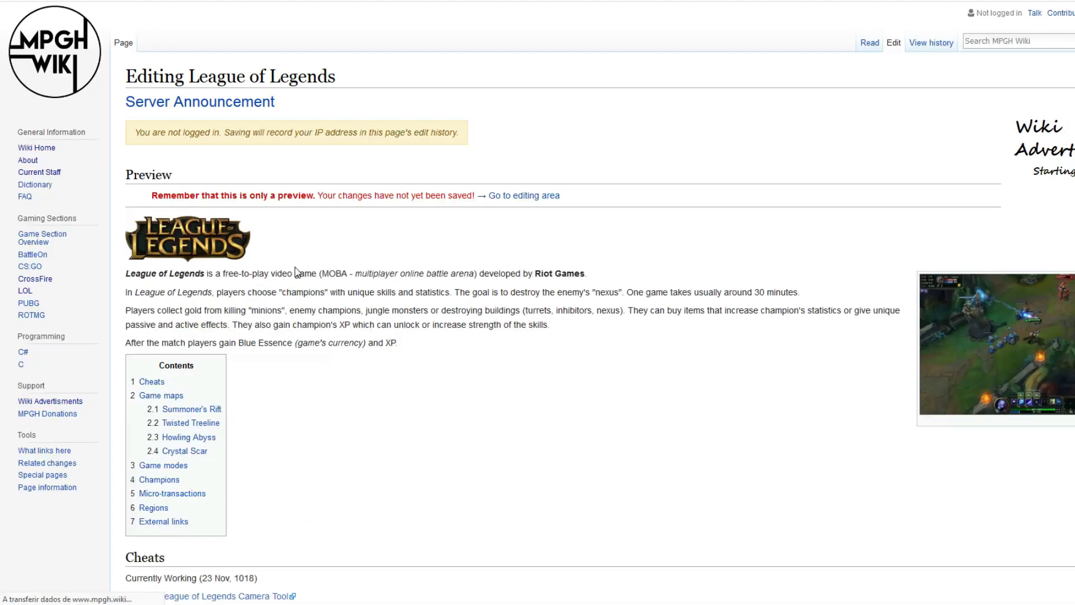
Check the rewritten Summoner's Rift sentence and its red Italic text link under Game maps
scroll(275, 258, "down", 2)
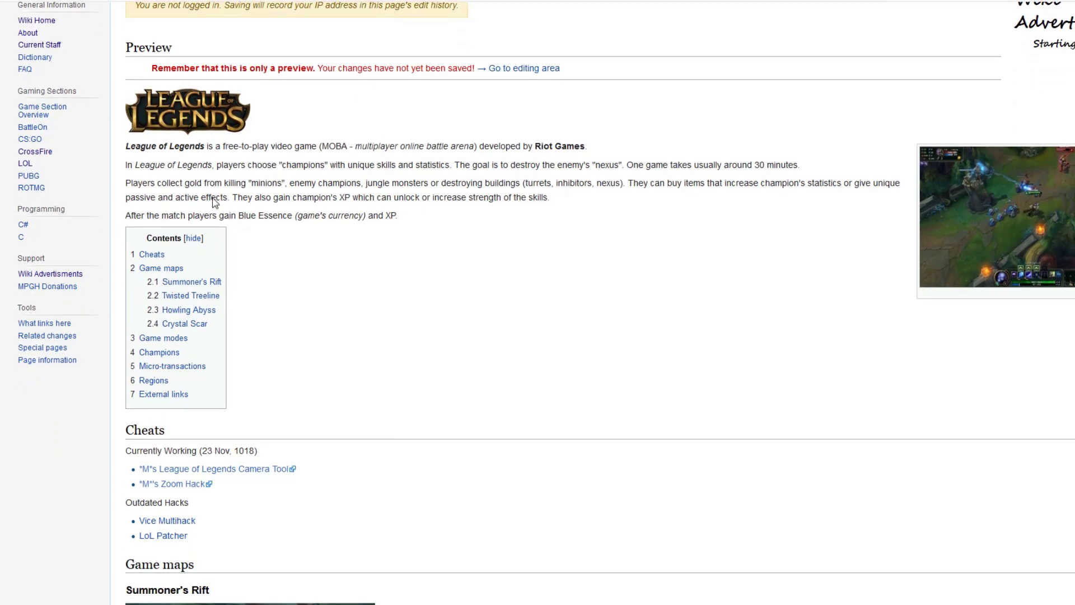
scroll(302, 361, "down", 10)
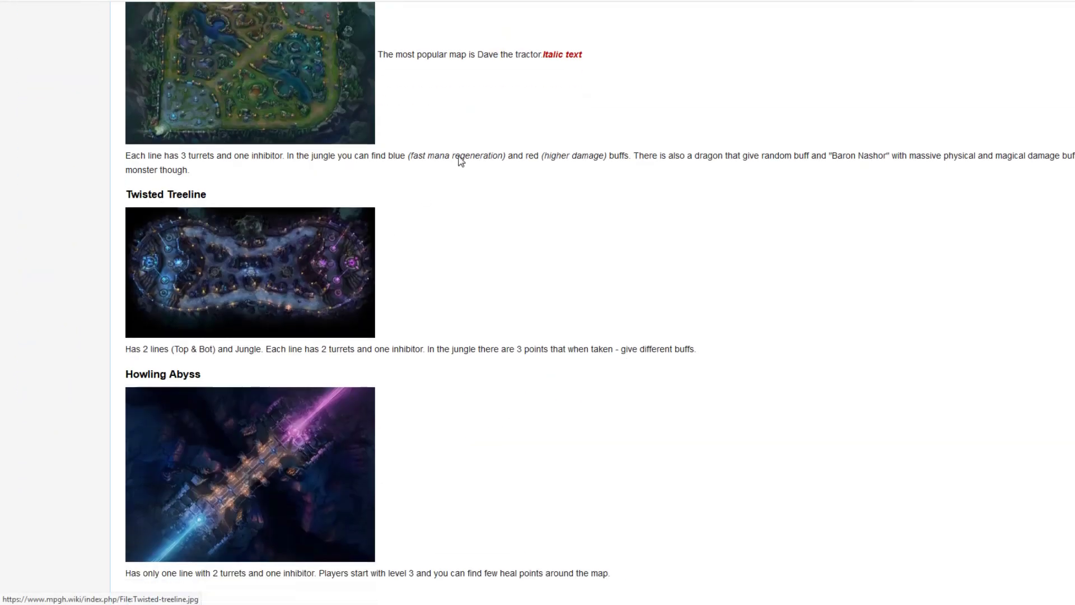
scroll(489, 100, "up", 3)
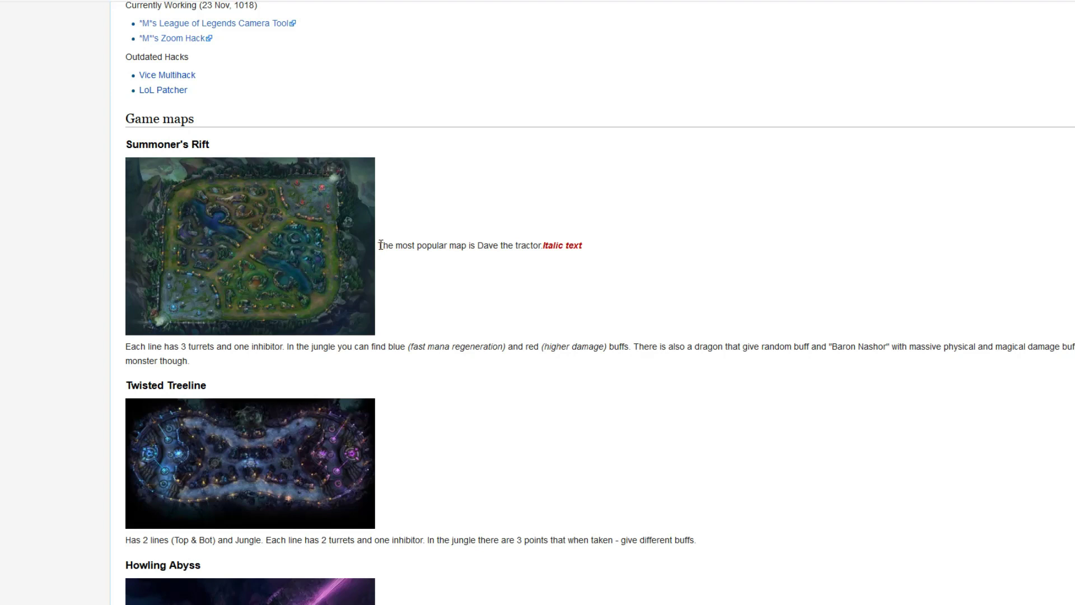
left_click_drag(381, 245, 543, 248)
left_click(585, 253)
left_click(532, 293)
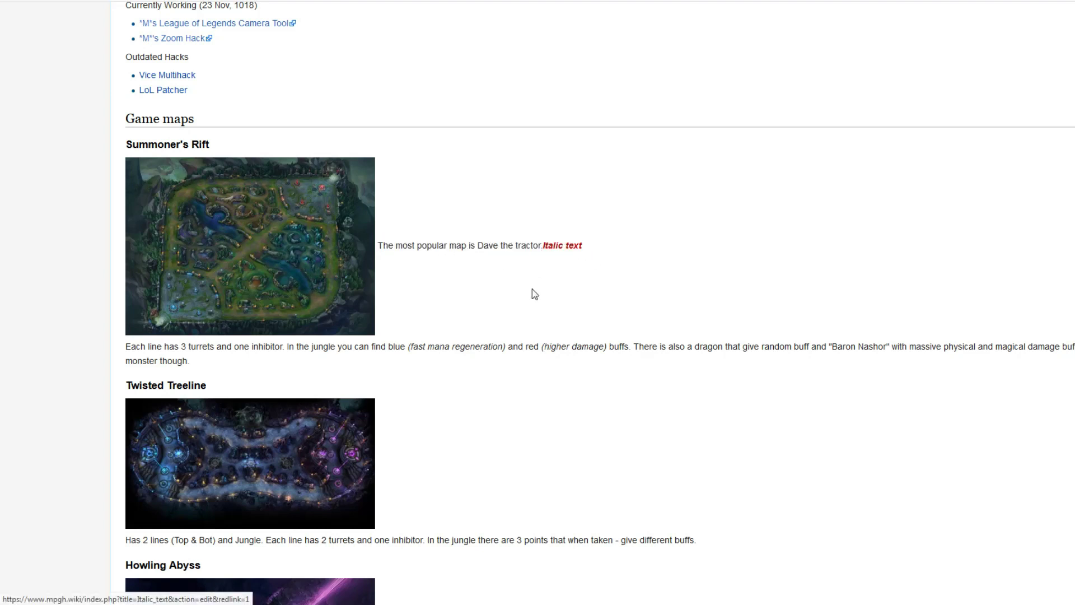
Scroll back to the top of the preview and go to the Game Section Overview page
scroll(322, 280, "down", 1)
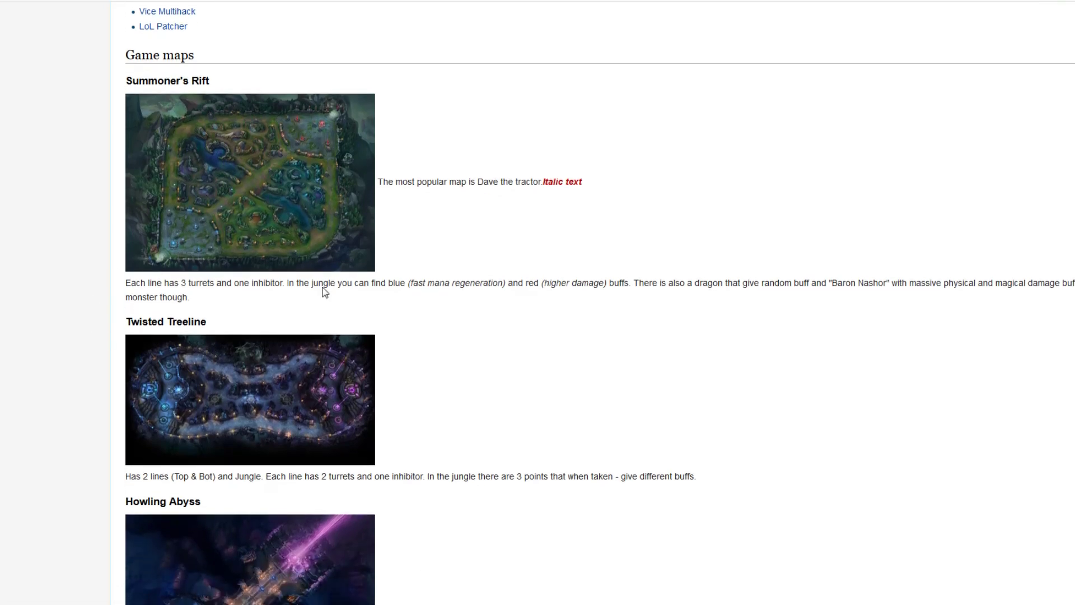
scroll(218, 299, "up", 2)
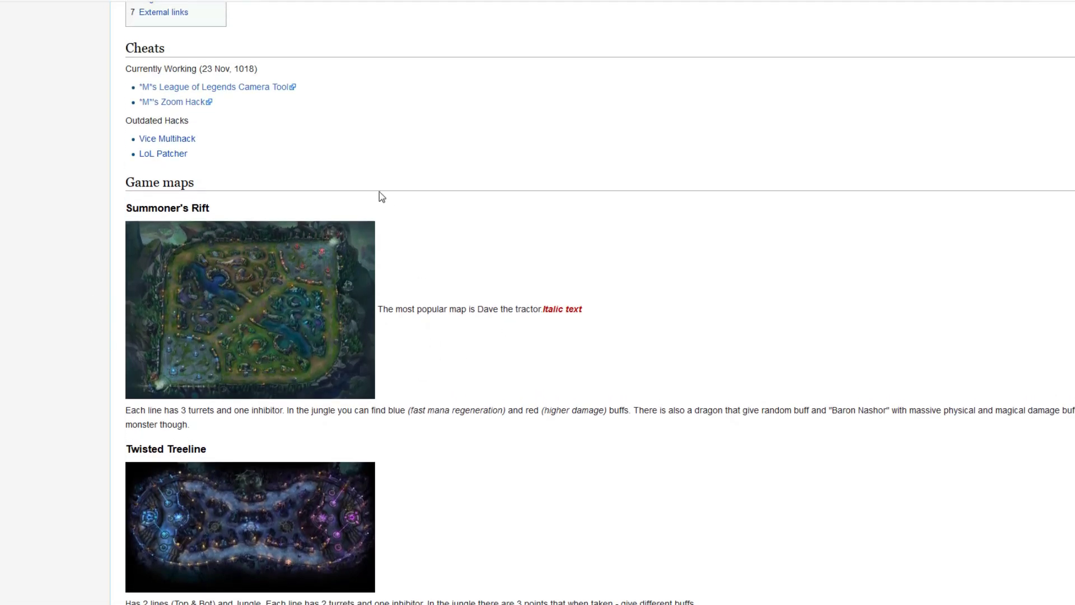
scroll(283, 317, "up", 10)
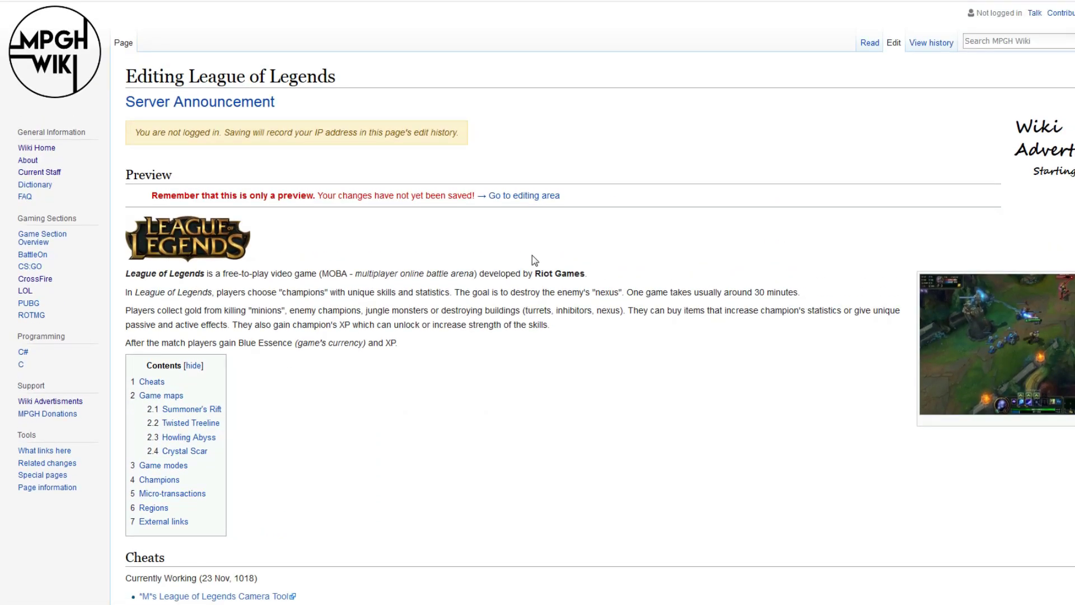
left_click(44, 247)
Discard the League of Legends edit, skim Hearthstone's card-game description, then return to Wiki Home
left_click(716, 245)
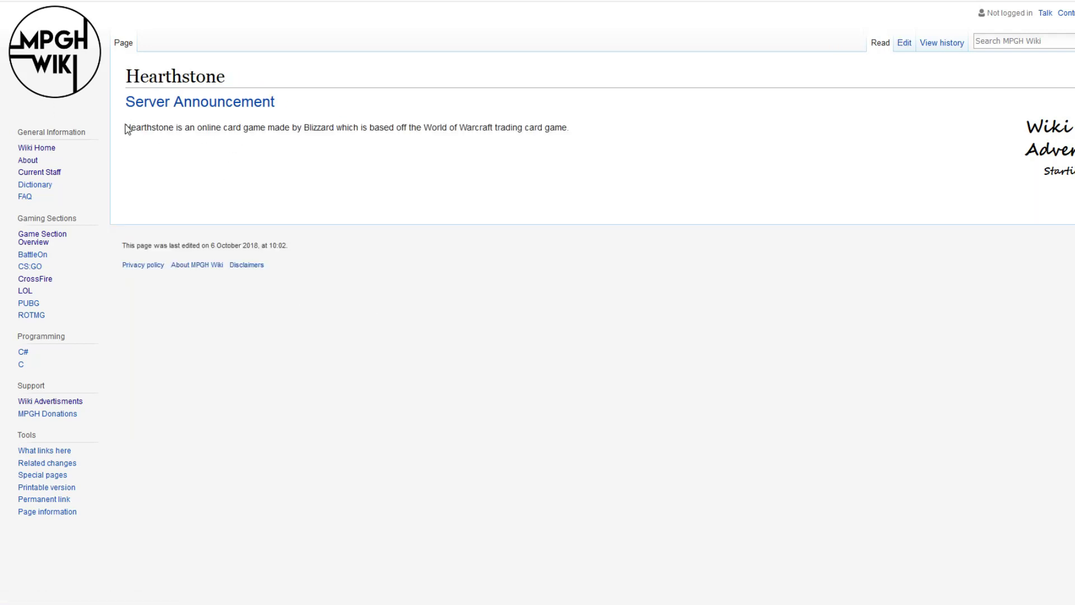
left_click_drag(125, 127, 197, 127)
left_click_drag(590, 130, 136, 128)
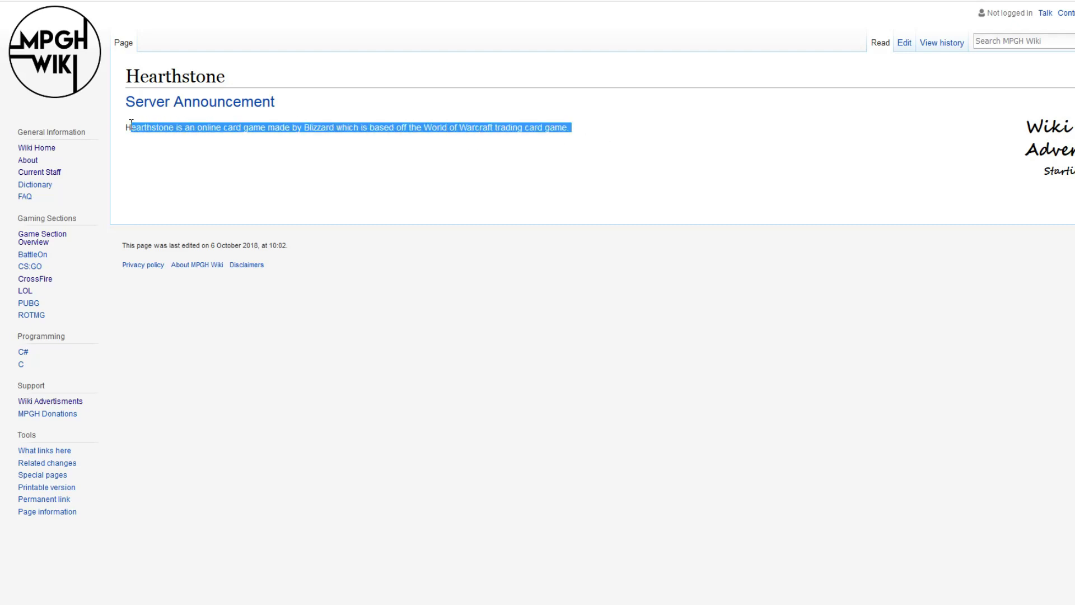
left_click(139, 140)
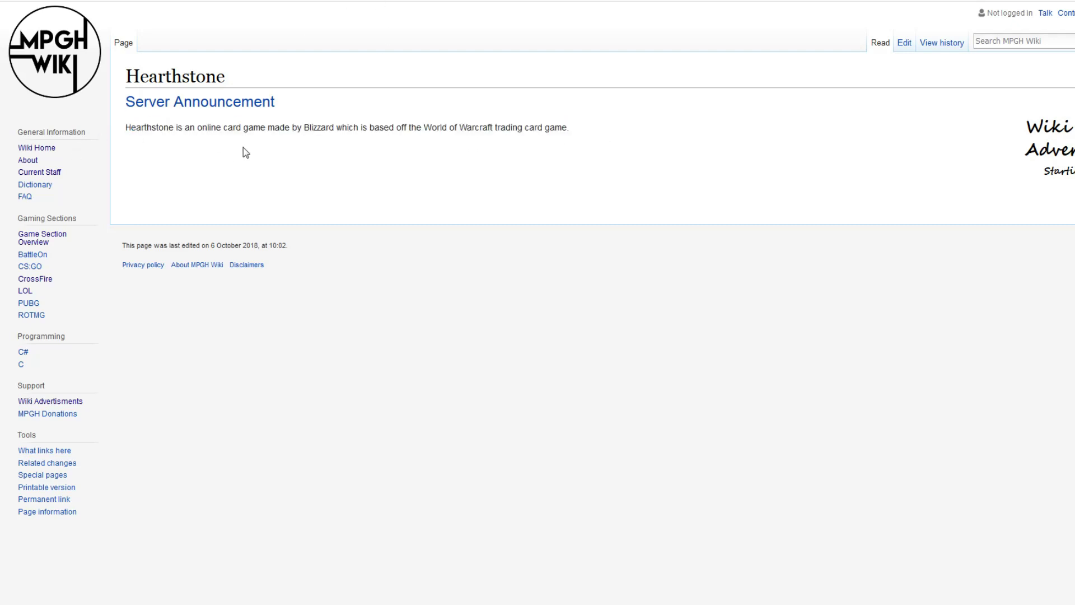
left_click_drag(163, 128, 321, 127)
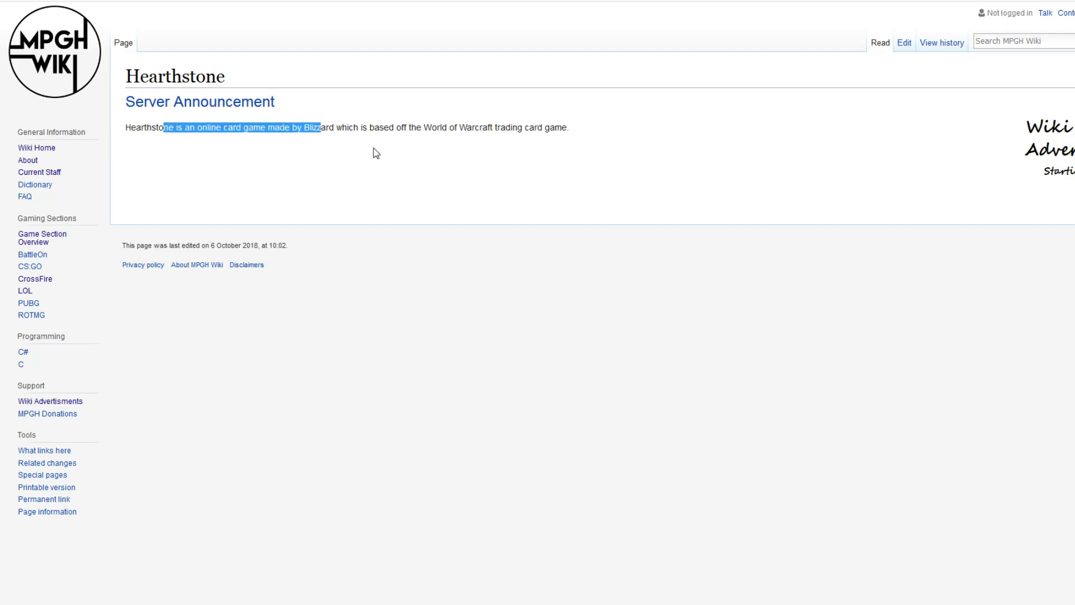
left_click(40, 149)
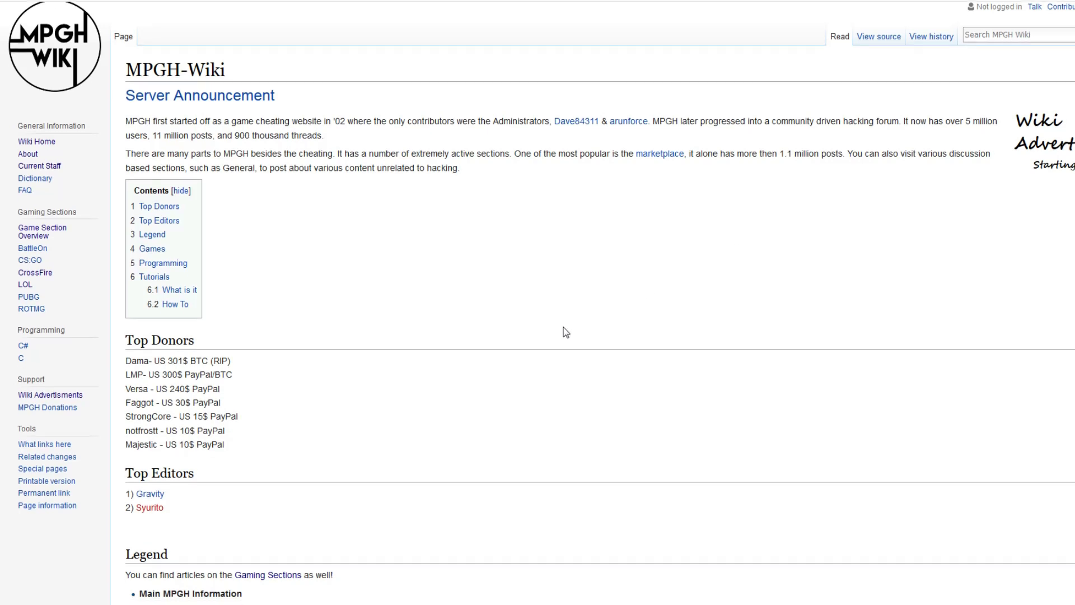
scroll(561, 331, "down", 5)
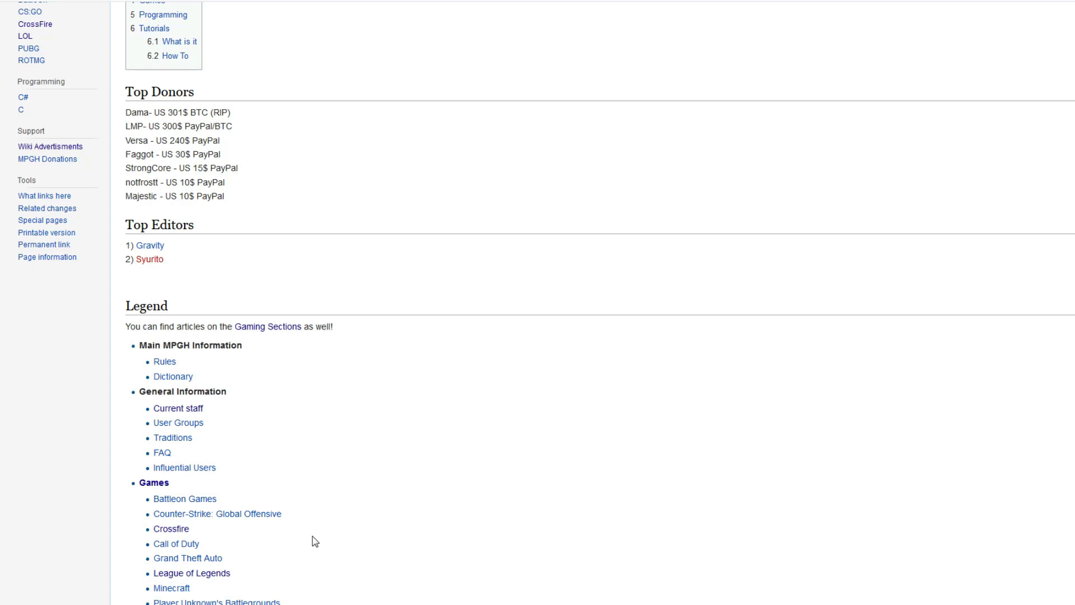
scroll(352, 446, "up", 5)
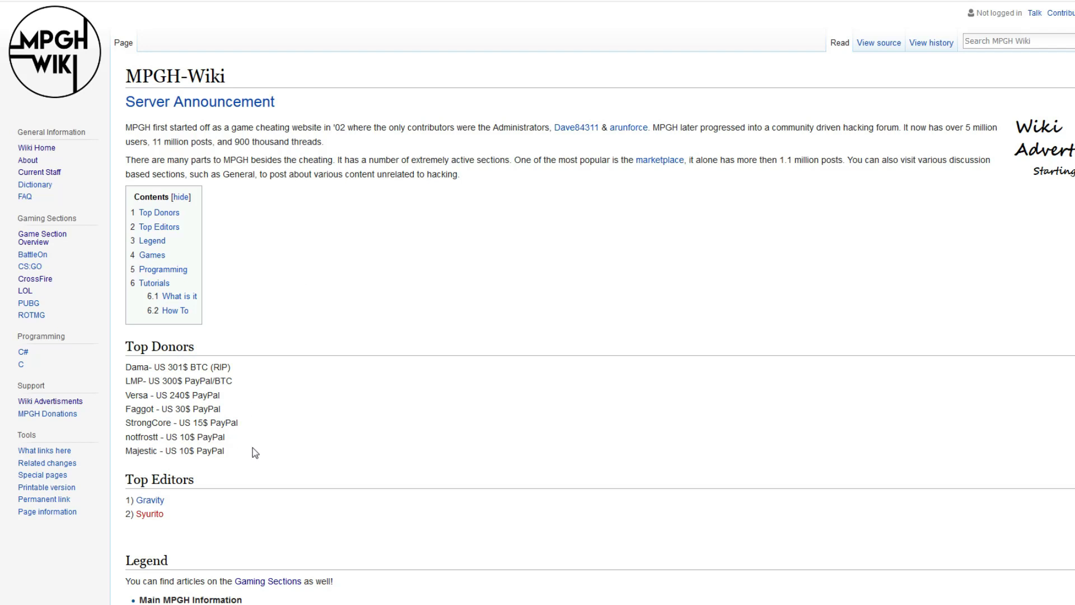
scroll(204, 486, "down", 1)
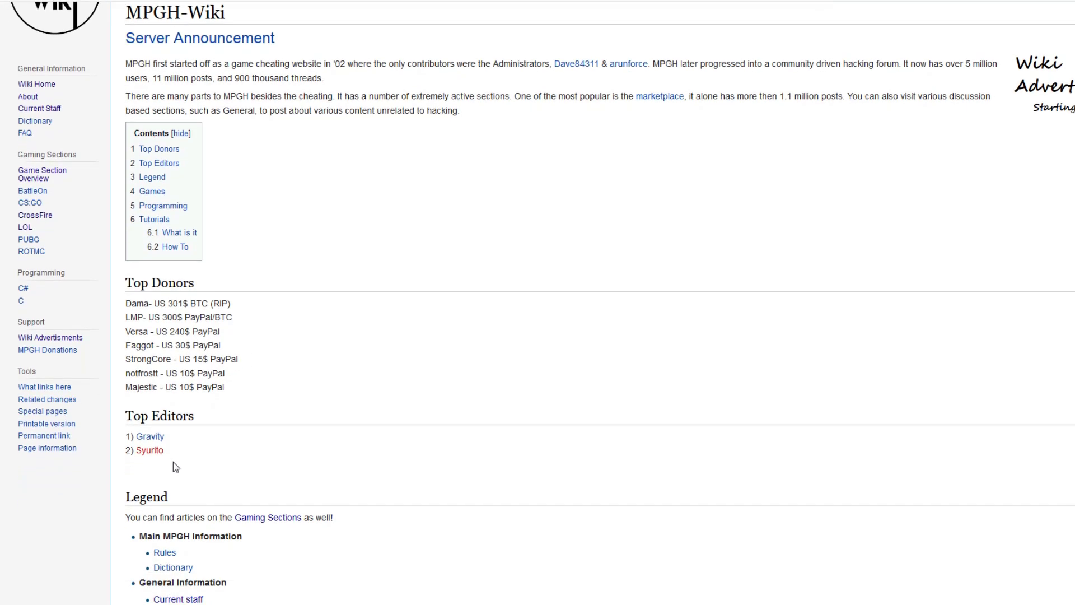
left_click_drag(173, 462, 125, 415)
left_click(189, 454)
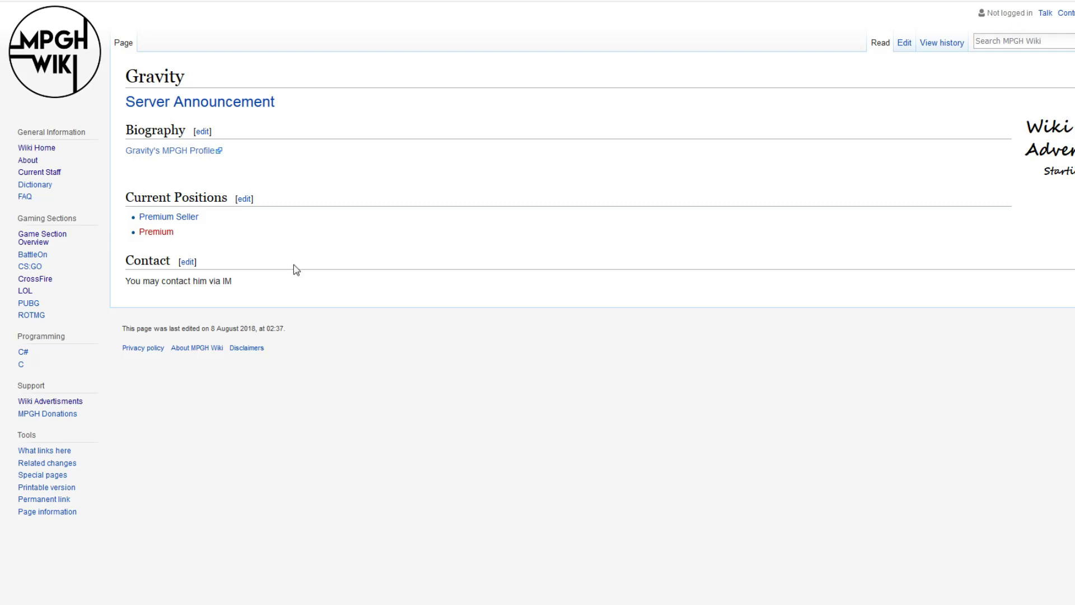
left_click(70, 84)
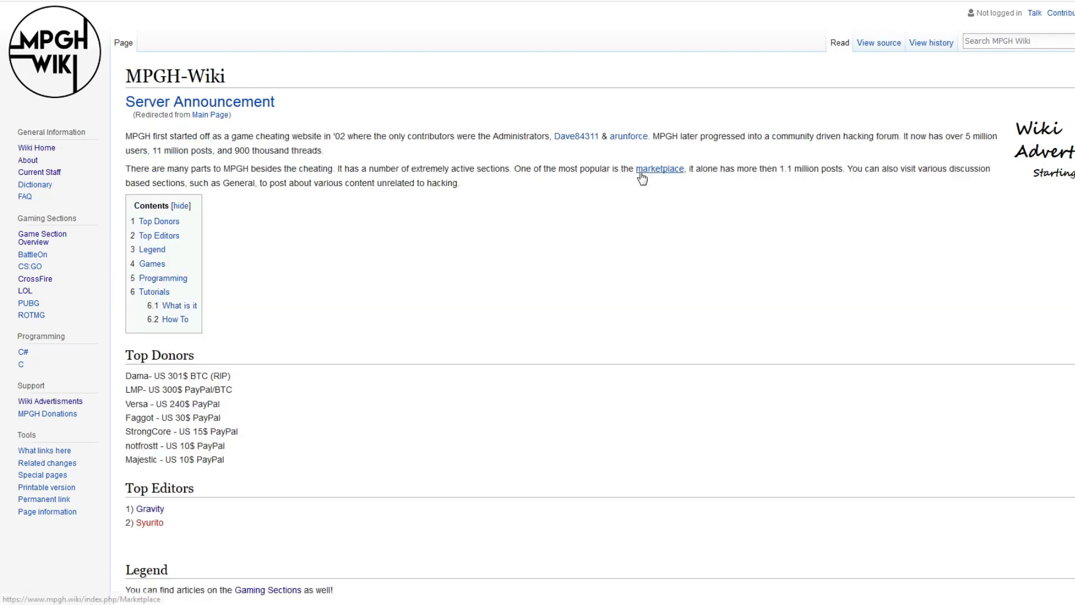
scroll(642, 178, "down", 1)
scroll(218, 331, "up", 1)
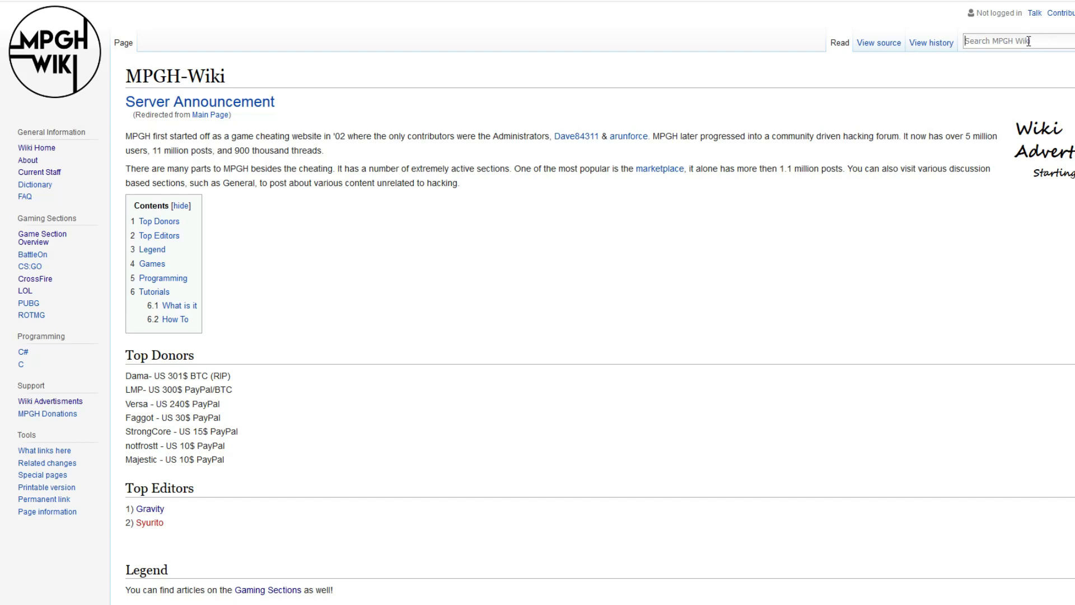
type("Draganoid")
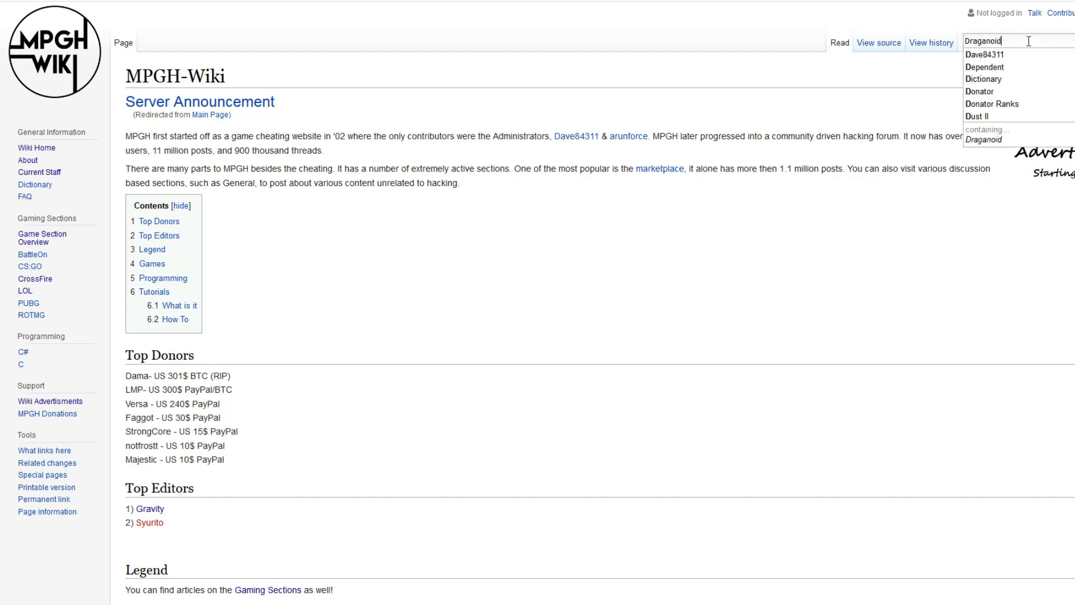
key("Return")
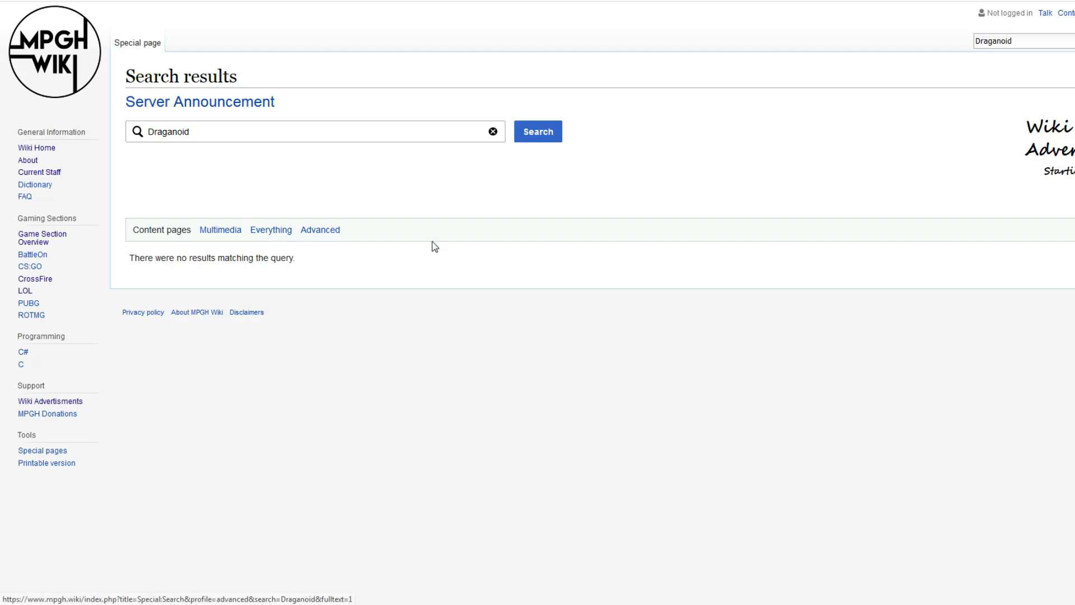
triple_click(216, 263)
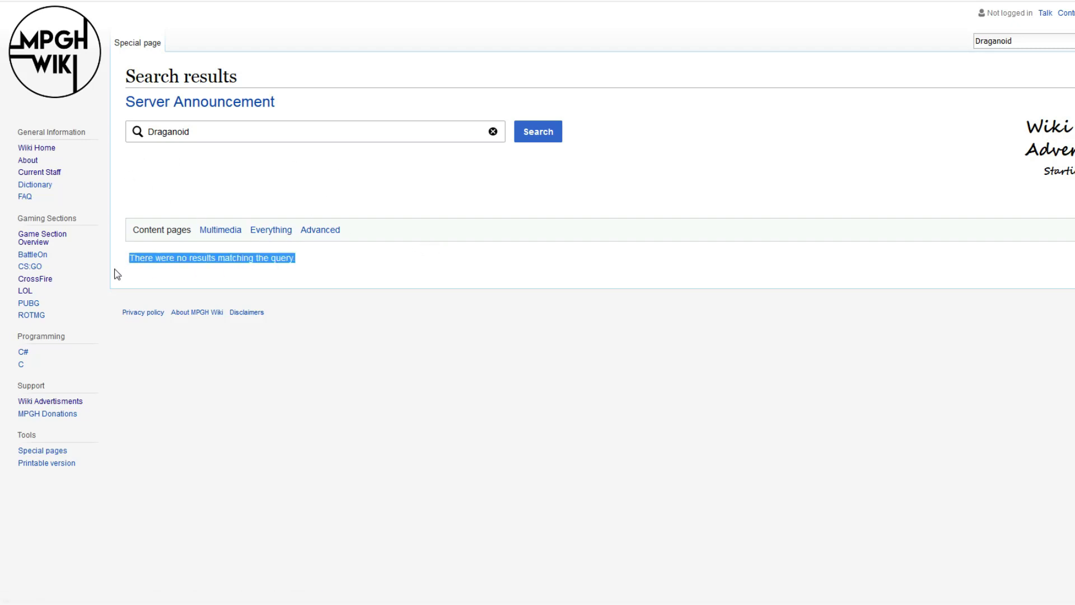
left_click(144, 281)
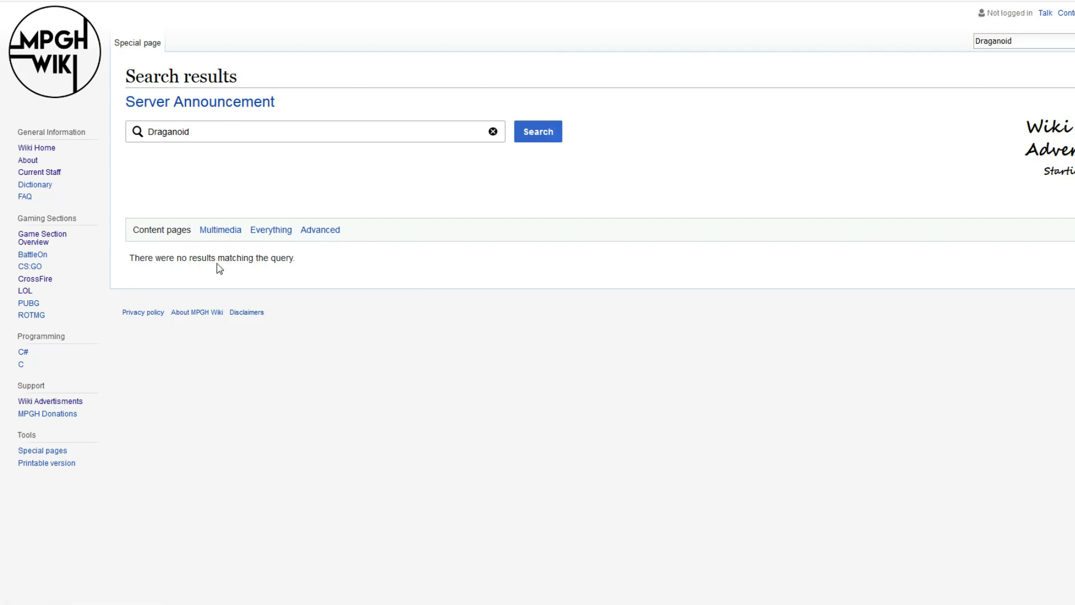
left_click(78, 79)
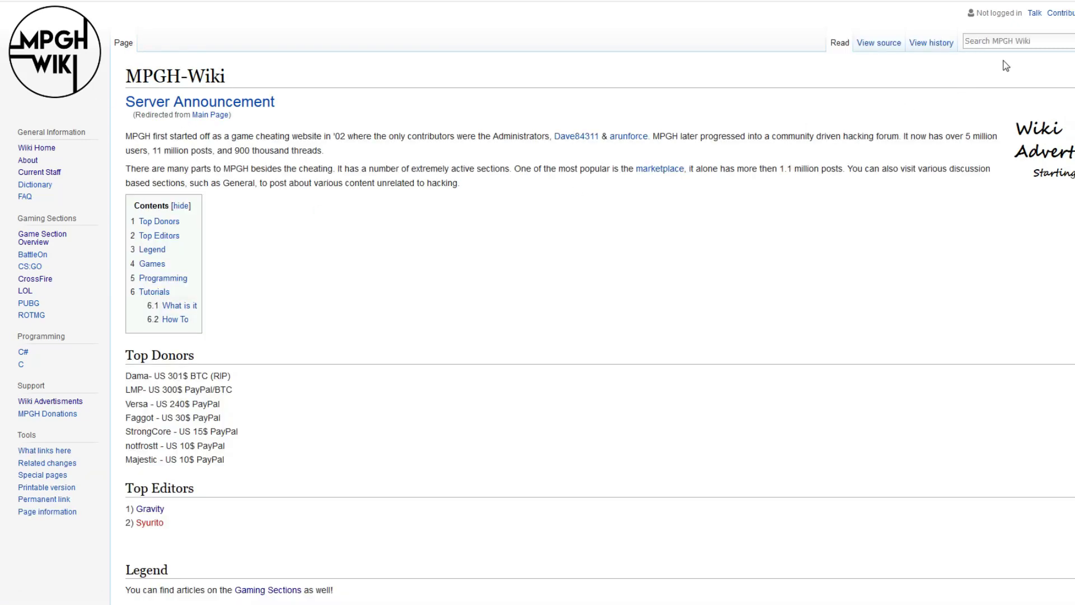
Search the founding administrator's name, open his Head Administrator page and skim the 'HE IS THE LAW' text
type("Dave84")
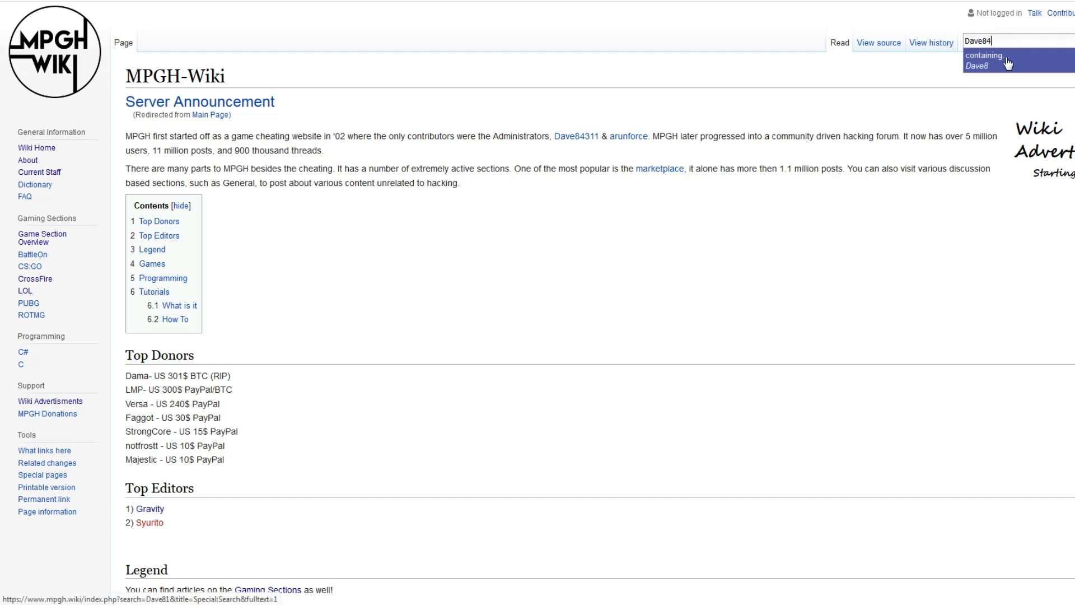
left_click(1008, 55)
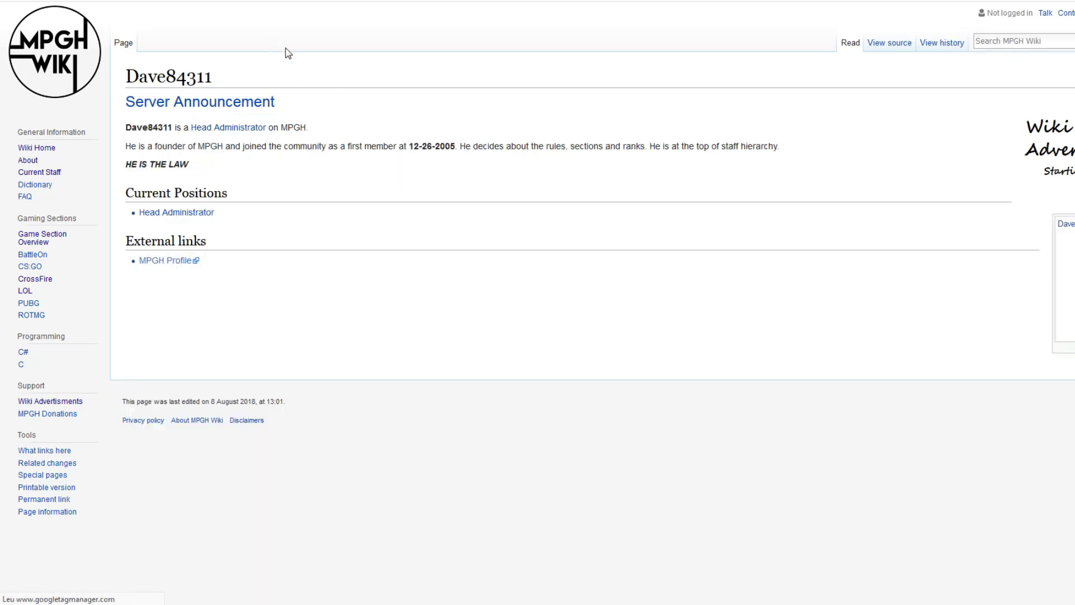
left_click_drag(203, 176, 127, 167)
left_click(153, 169)
left_click_drag(333, 358, 125, 83)
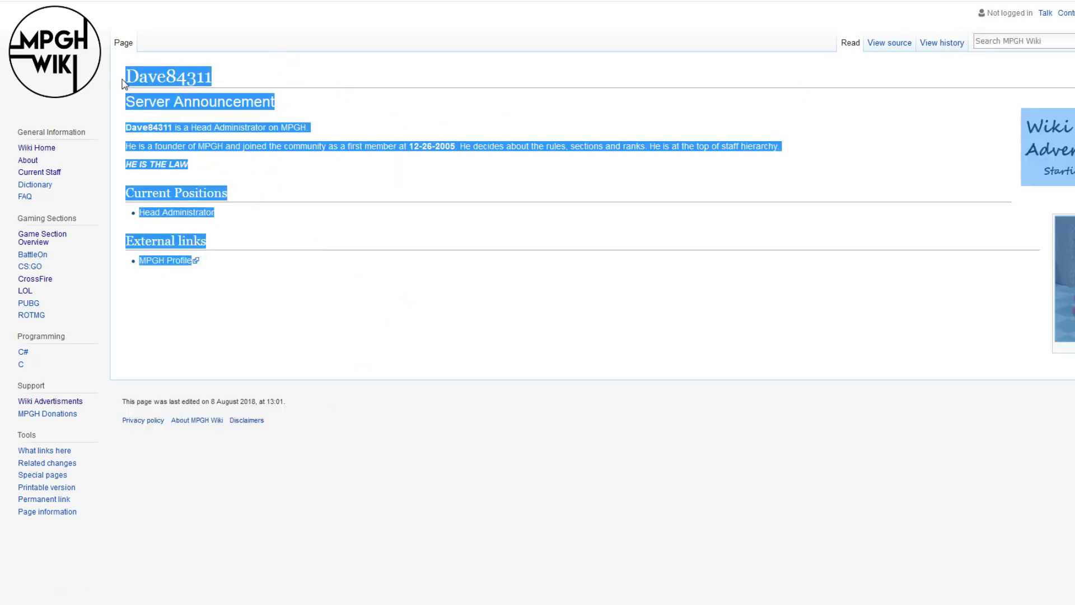
left_click(314, 75)
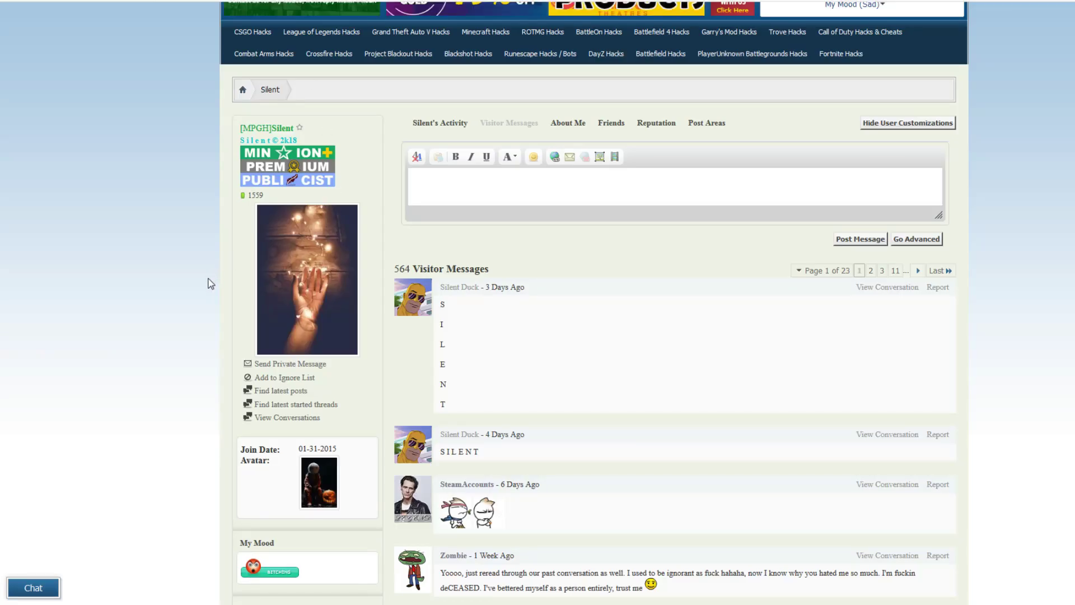
Choose Send Private Message on the publicist's profile and scroll over the new message form
left_click(292, 365)
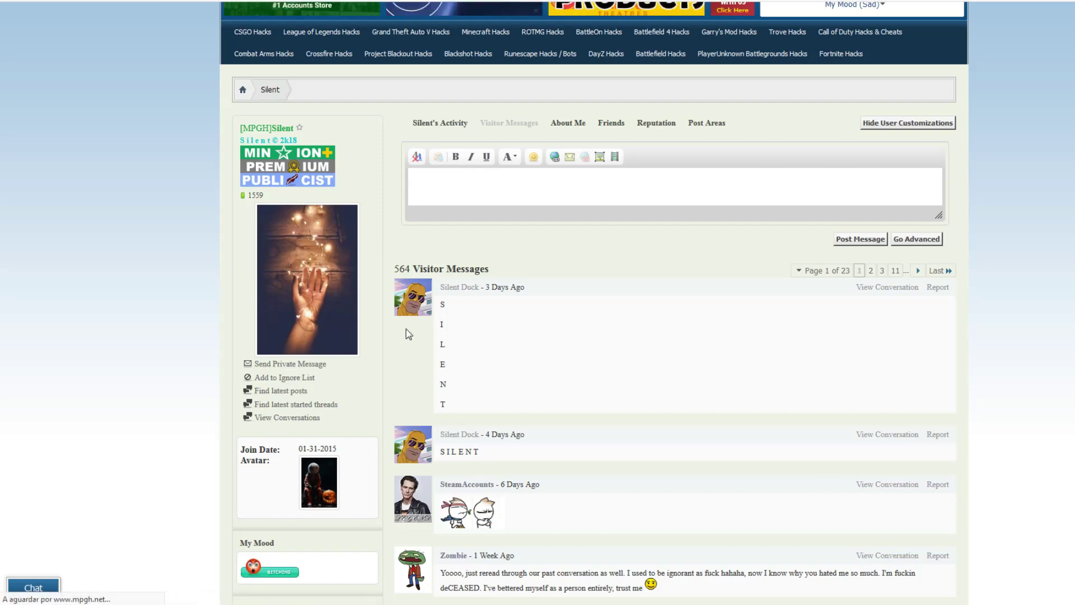
scroll(404, 280, "down", 5)
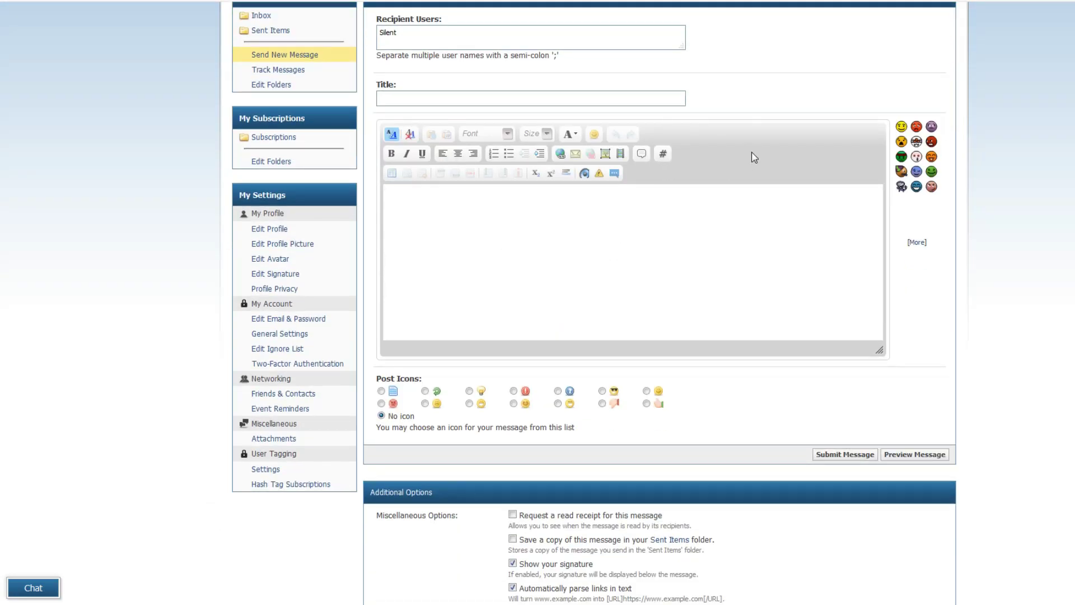
scroll(760, 163, "up", 5)
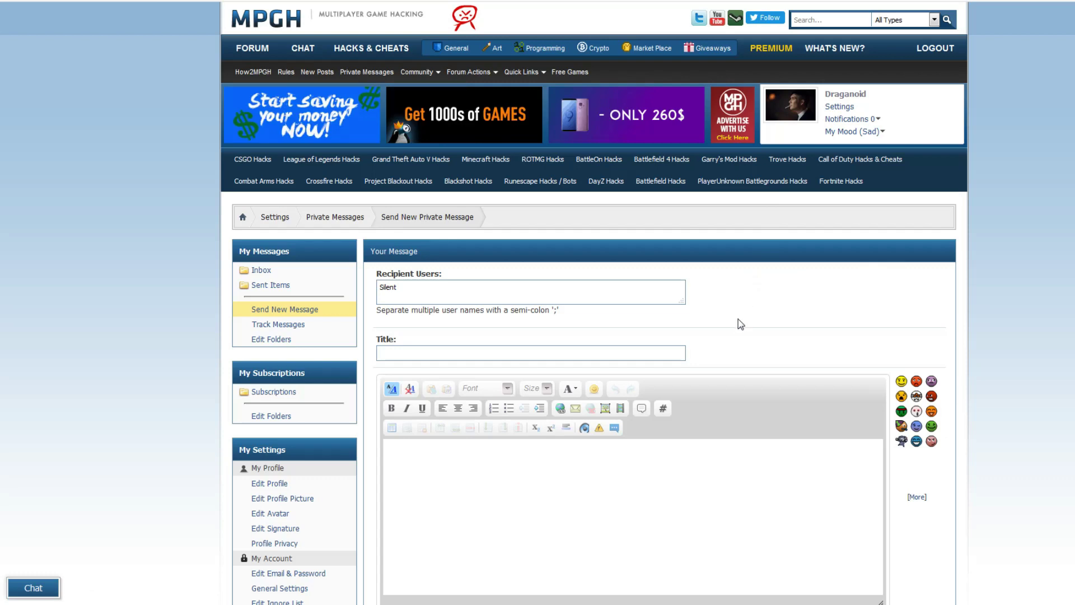
scroll(739, 330, "down", 2)
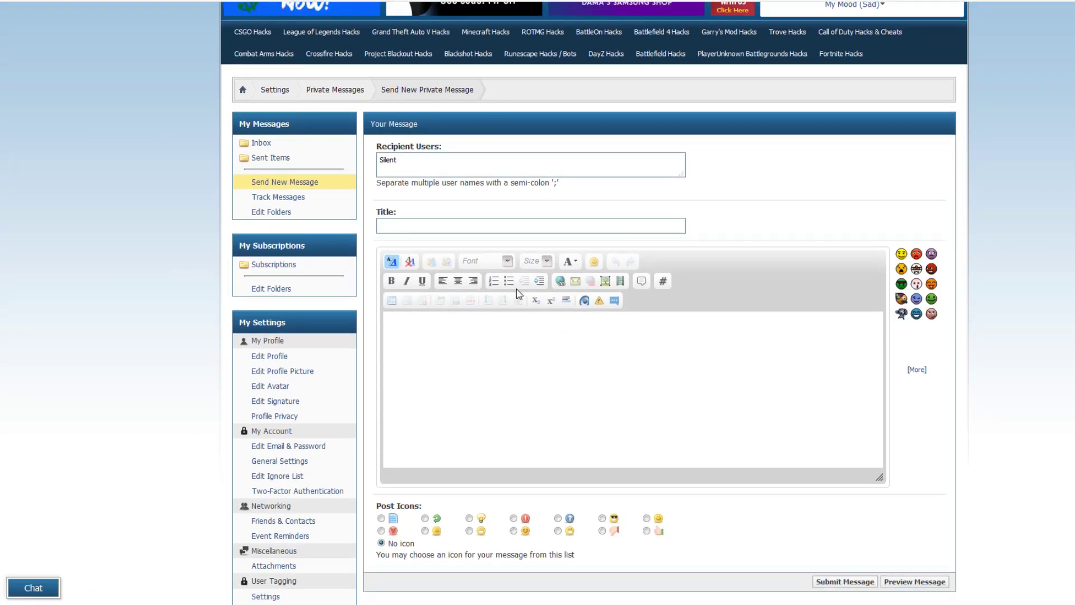
Give the private message the title 'Sticky my thread'
scroll(481, 246, "down", 1)
left_click(431, 164)
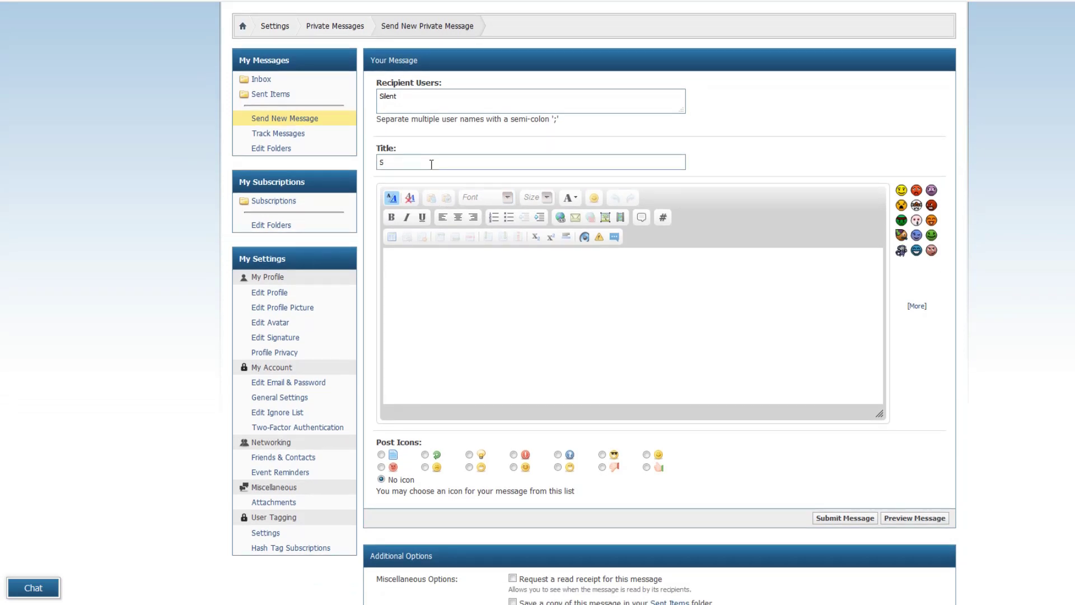
type("Sticky my thread plz babe")
Write the body 'Hey, I want to sticky my thread.', paste the wiki page link, and submit
left_click(480, 303)
type("Hey, I")
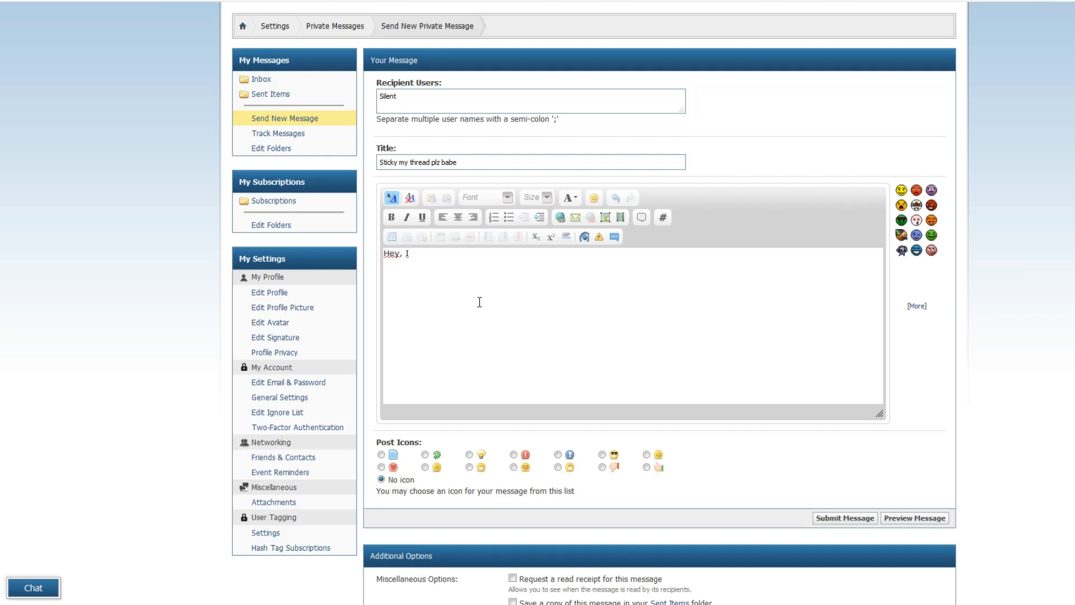
type(" want to sticky my threa")
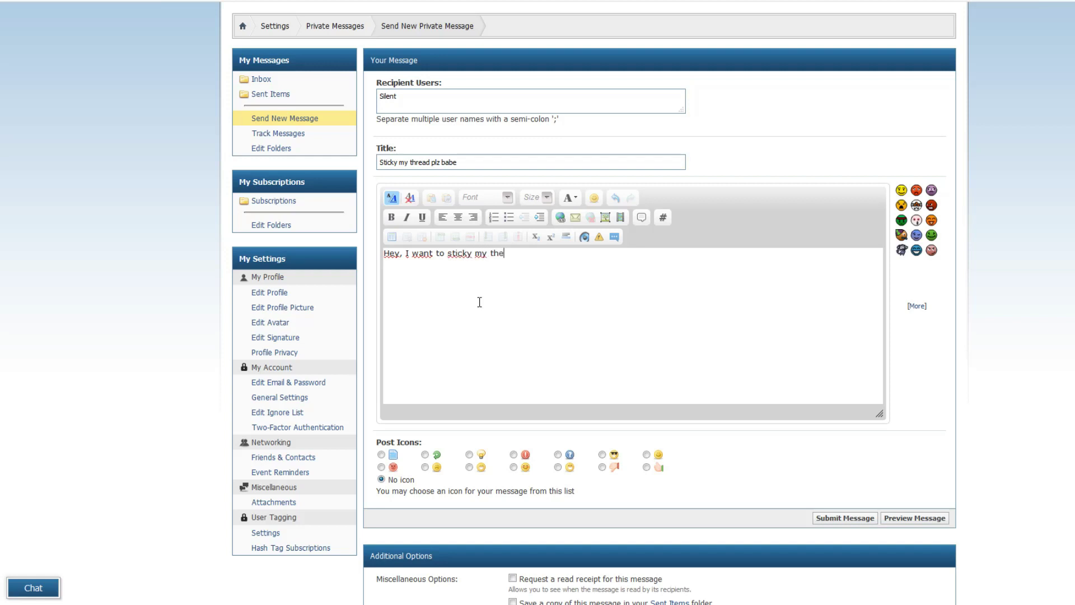
type("d.")
key("Return")
type("If you dont, I will k")
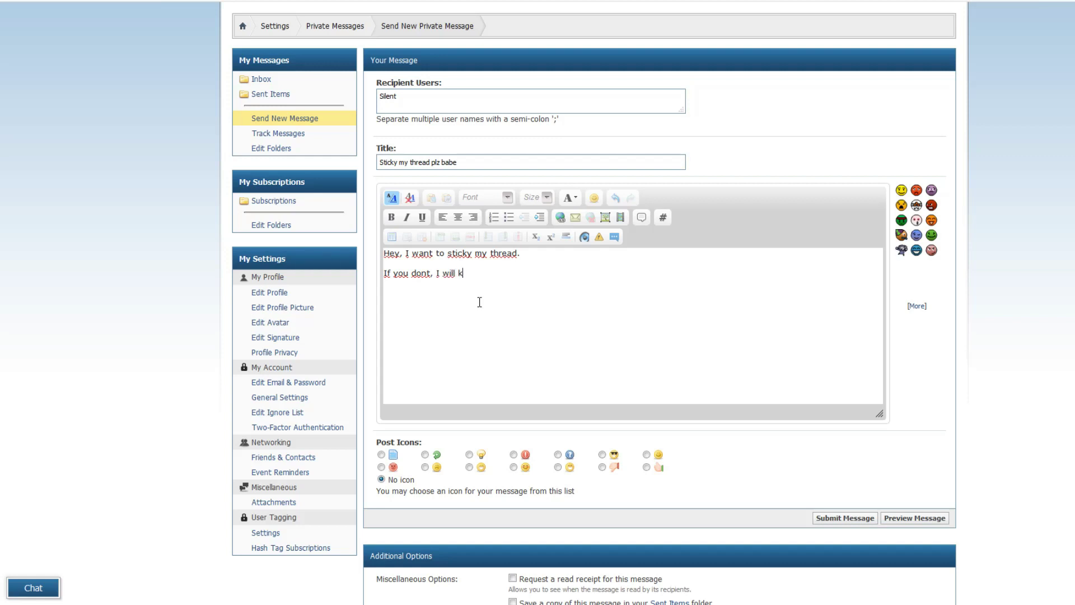
type("ill you.  ")
type("Thanks.")
key("Return")
type("https://www.mpgh.wiki/index.php/Dave84311")
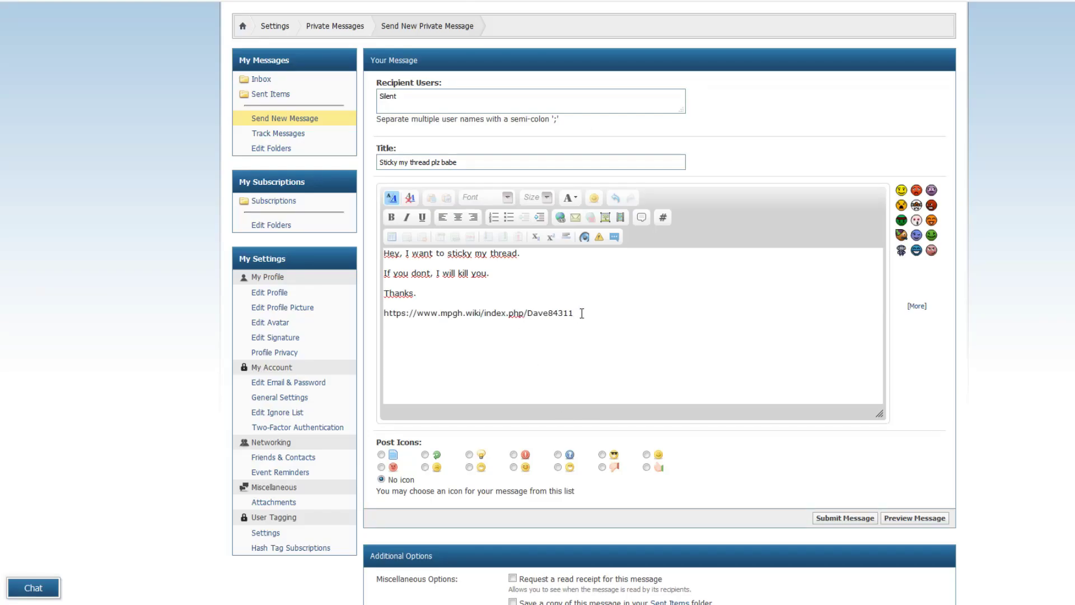
left_click(827, 516)
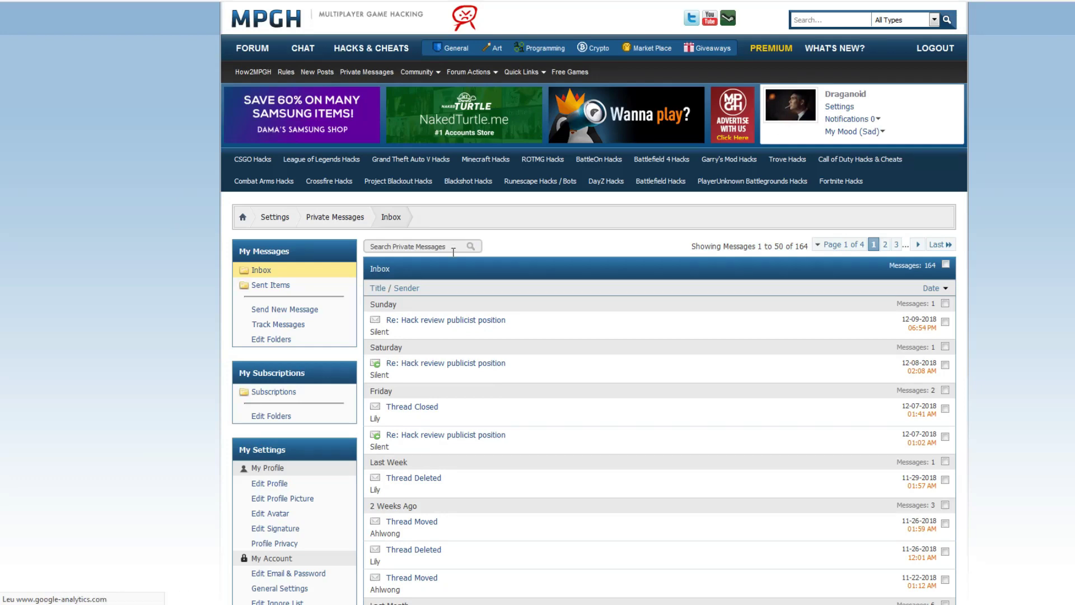
Scroll up and down the profile page to review its 8 visitor messages and friends list
scroll(495, 303, "down", 1)
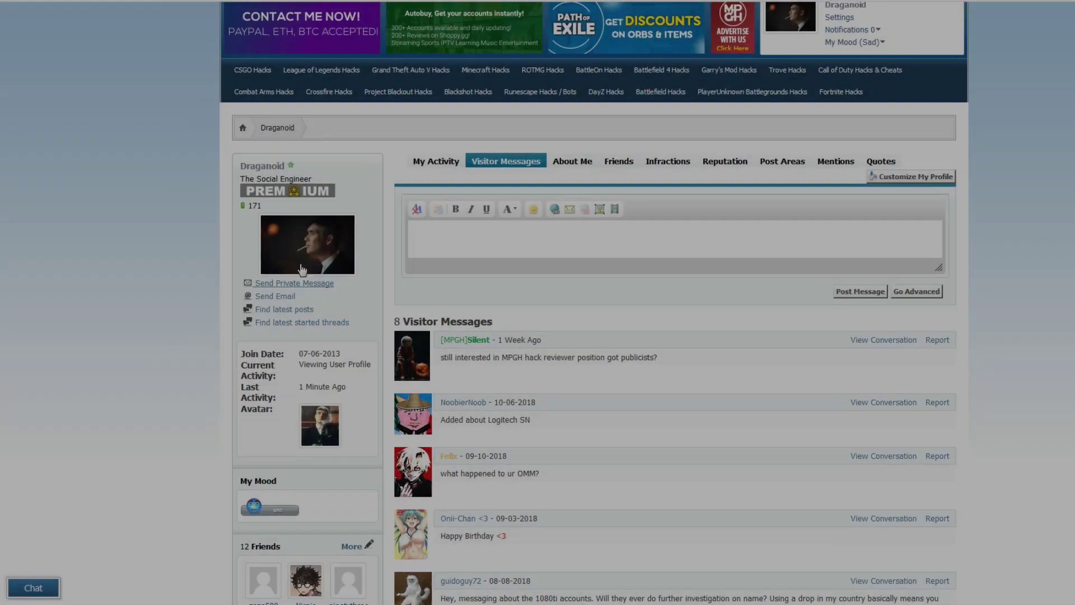
scroll(302, 270, "up", 2)
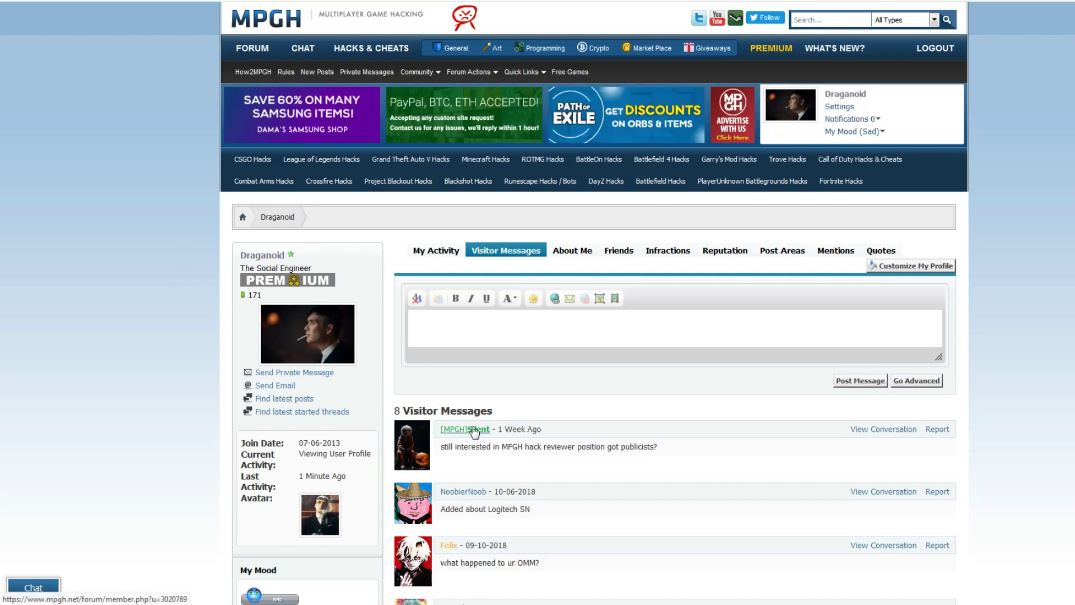
scroll(416, 469, "down", 3)
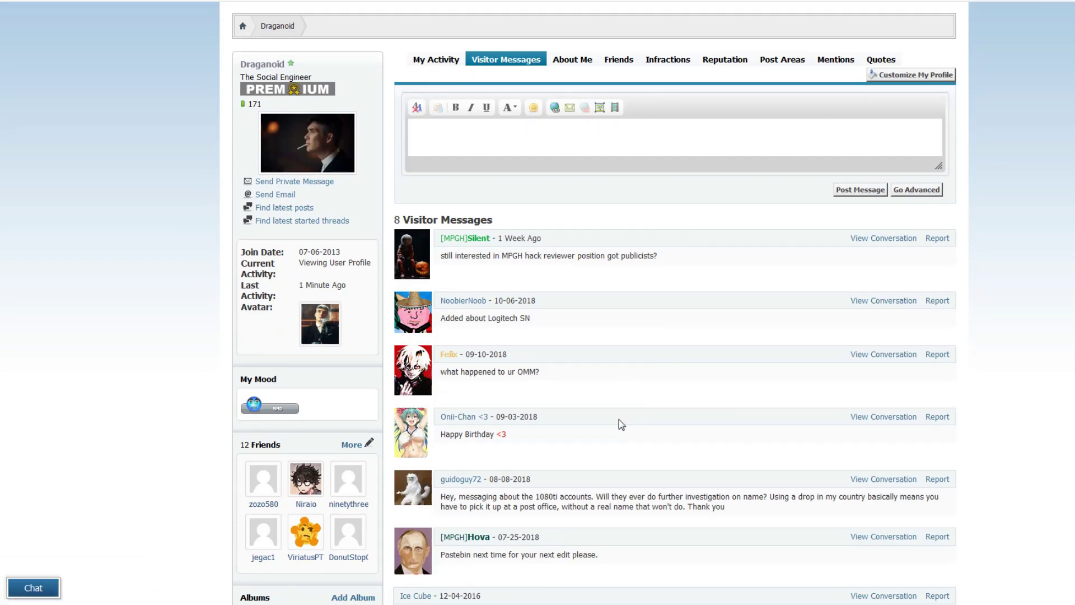
scroll(649, 283, "up", 3)
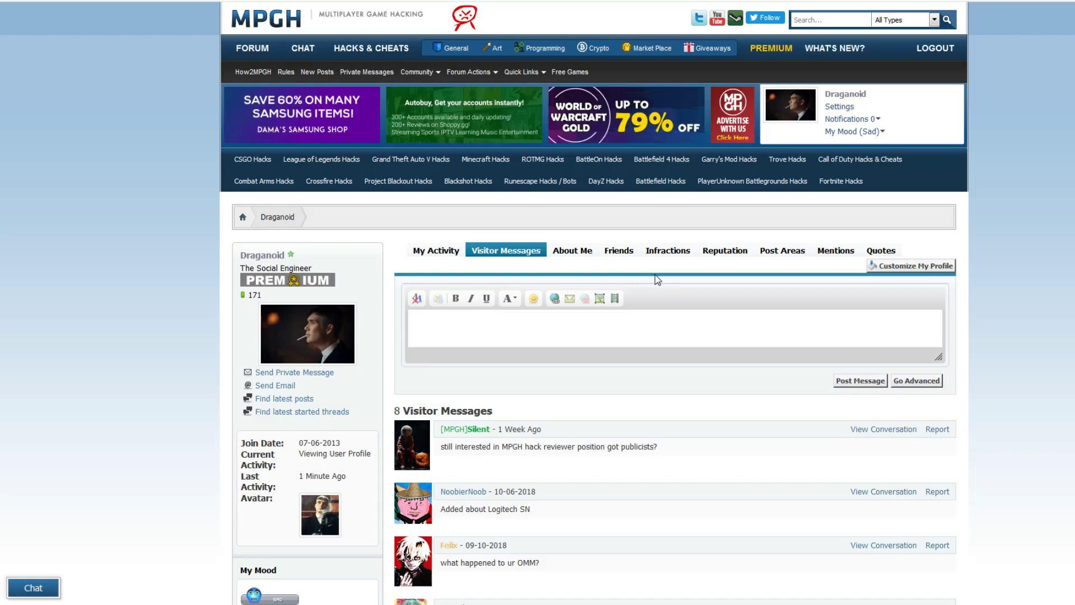
scroll(663, 271, "down", 2)
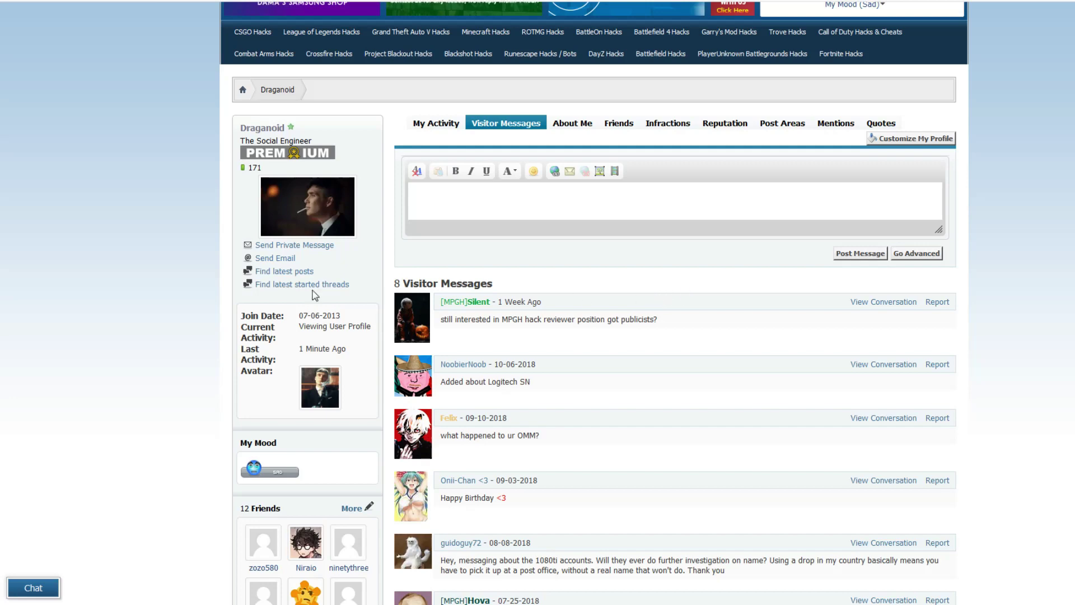
scroll(217, 304, "down", 2)
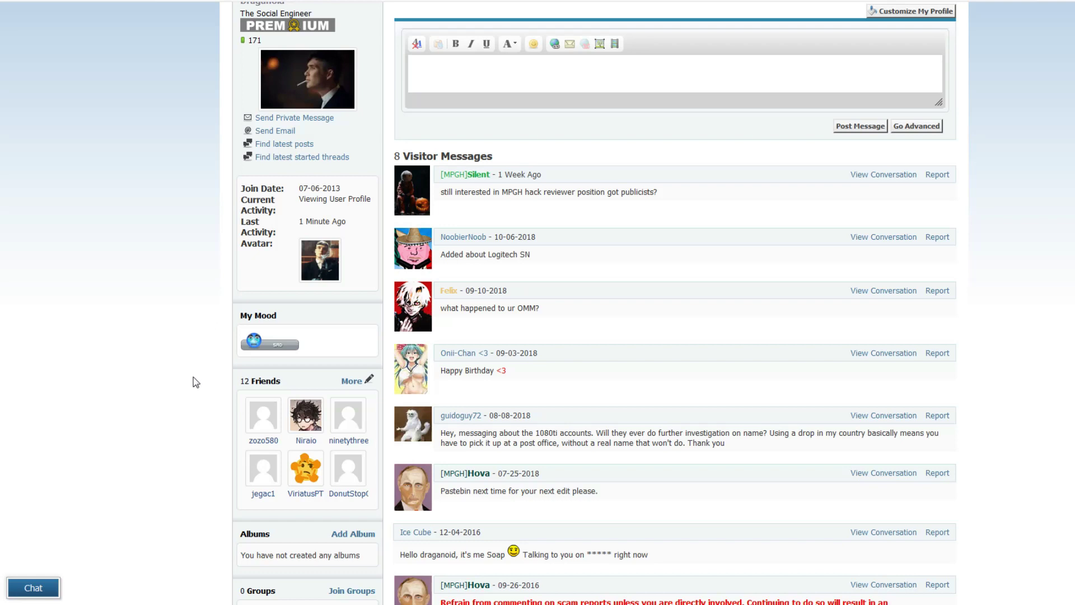
scroll(198, 370, "up", 1)
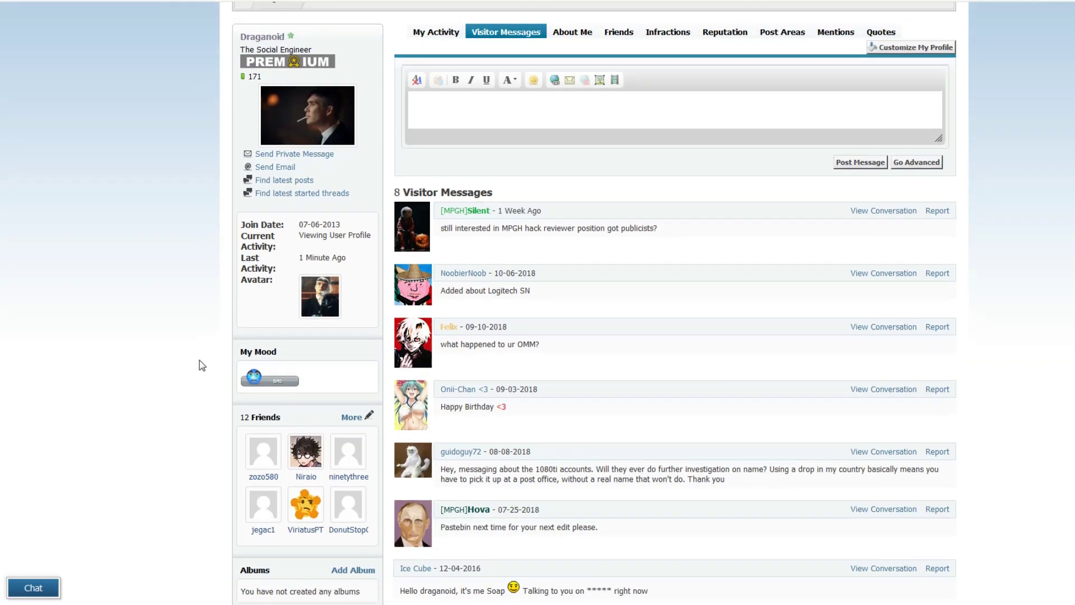